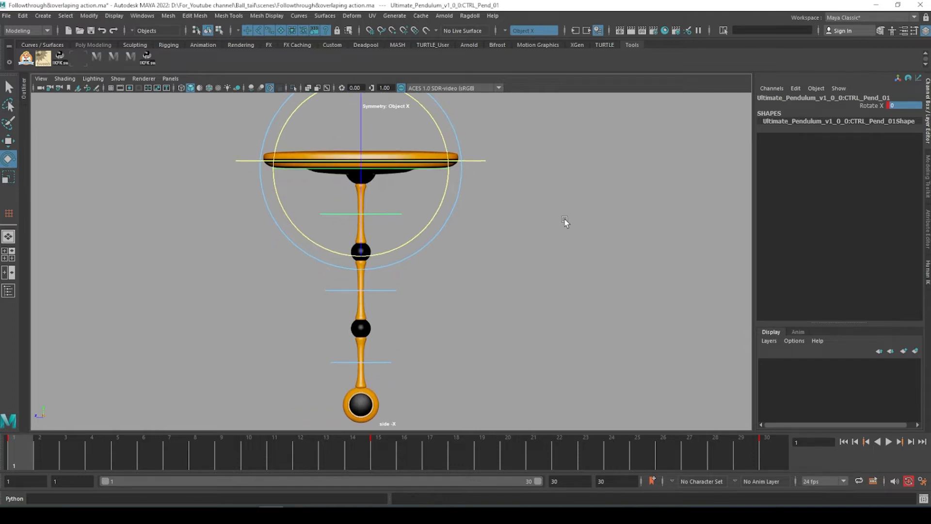
- Rotate the top pendulum control to about -35 degrees in X at frame 1 and copy that pose to frame 30
key(space)
drag(495, 221, 462, 254)
alt+shift+right_drag(462, 254, 461, 233)
alt+middle_drag(460, 234, 455, 219)
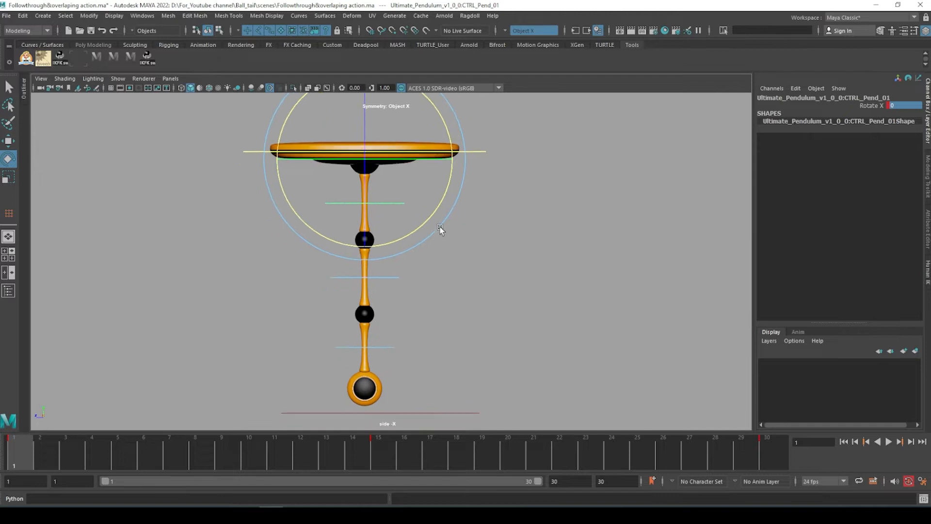
click(402, 200)
click(395, 204)
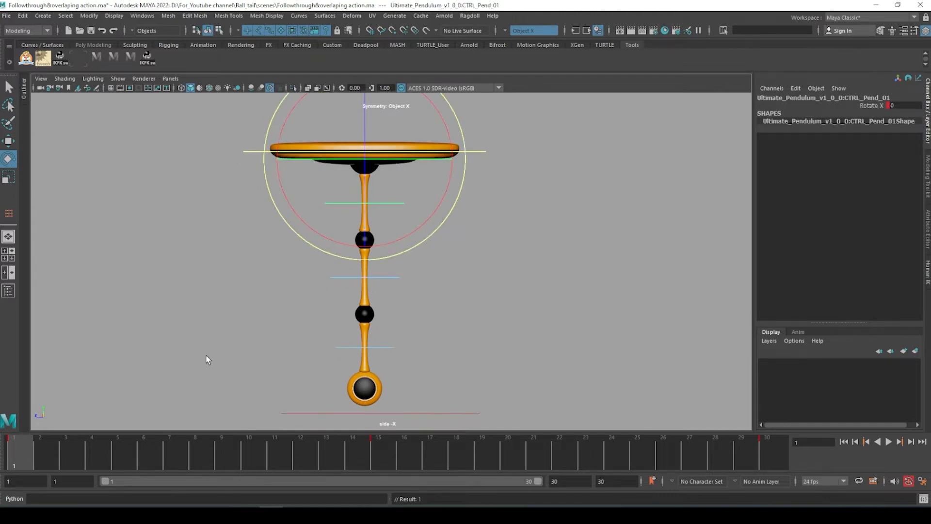
drag(444, 182, 424, 242)
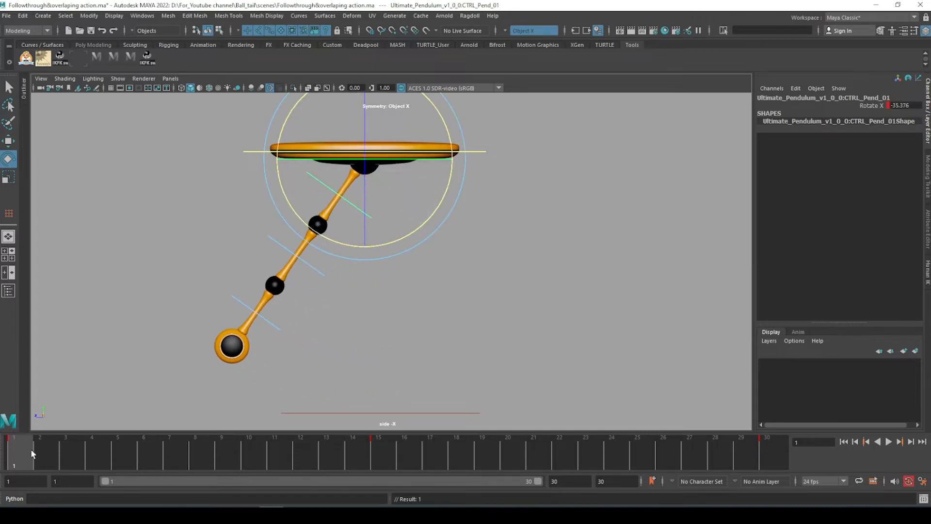
drag(30, 449, 773, 407)
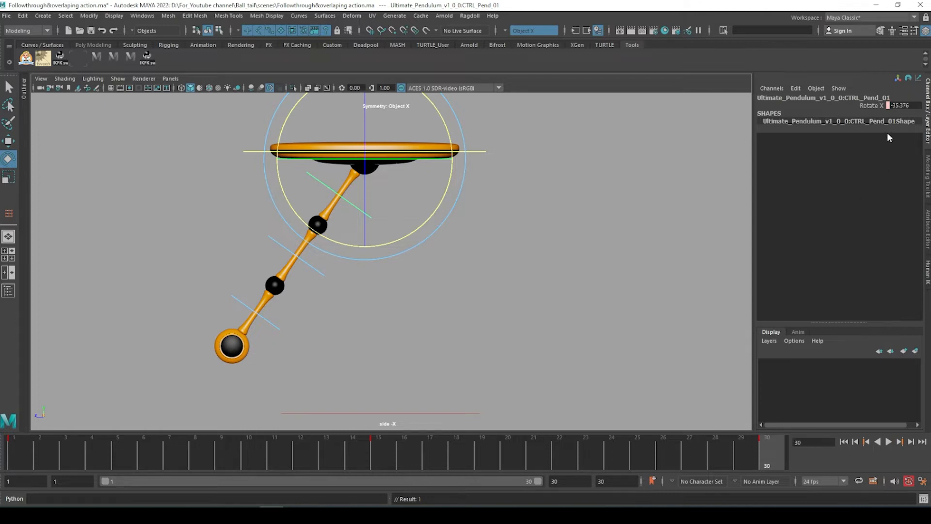
click(875, 106)
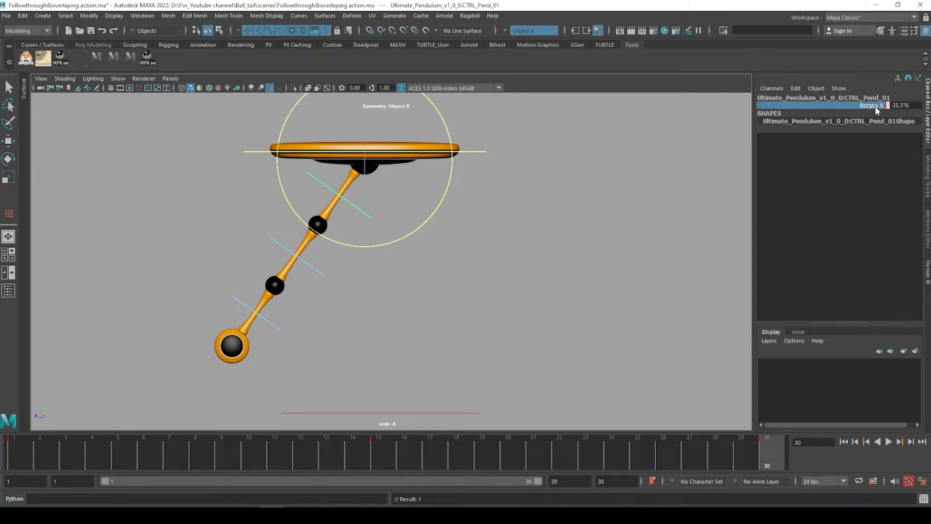
- Set the top pendulum control's Rotate X to 36 at frame 15 and to -36 at frame 30
click(382, 454)
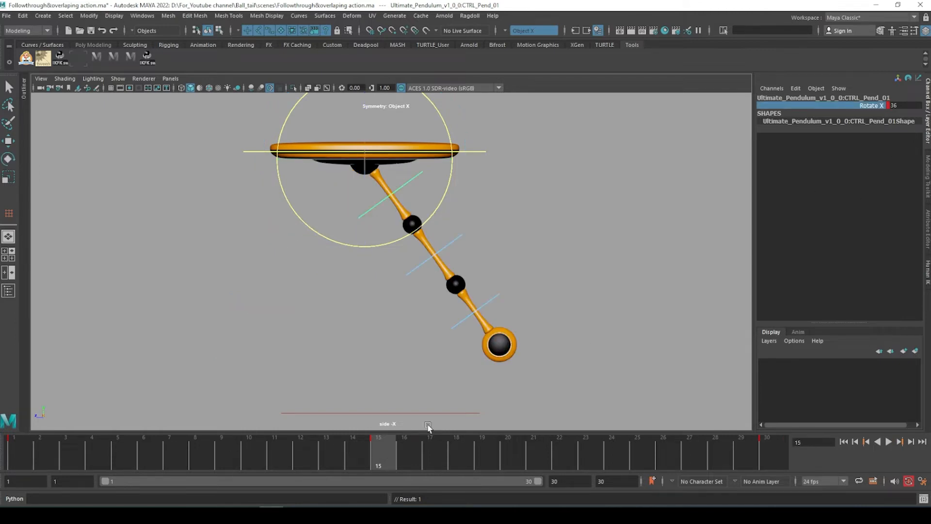
click(901, 106)
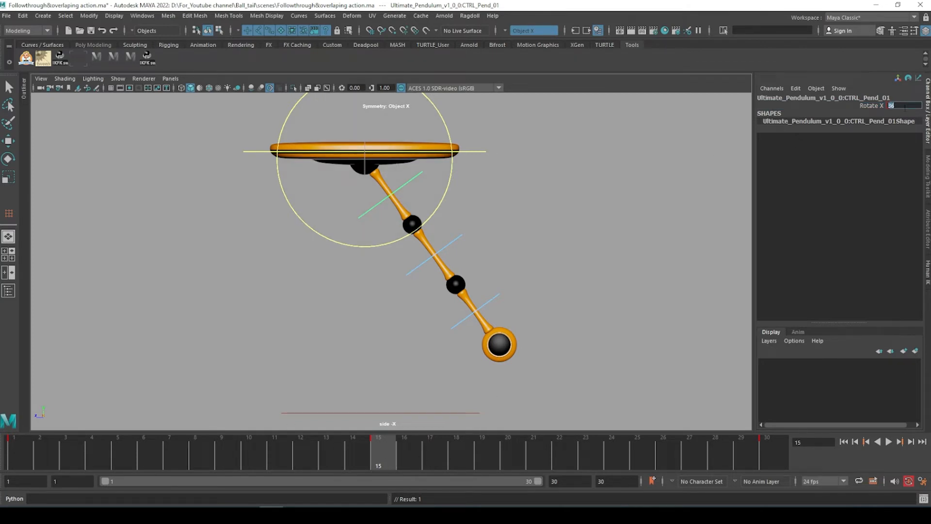
click(762, 441)
click(915, 106)
triple_click(914, 107)
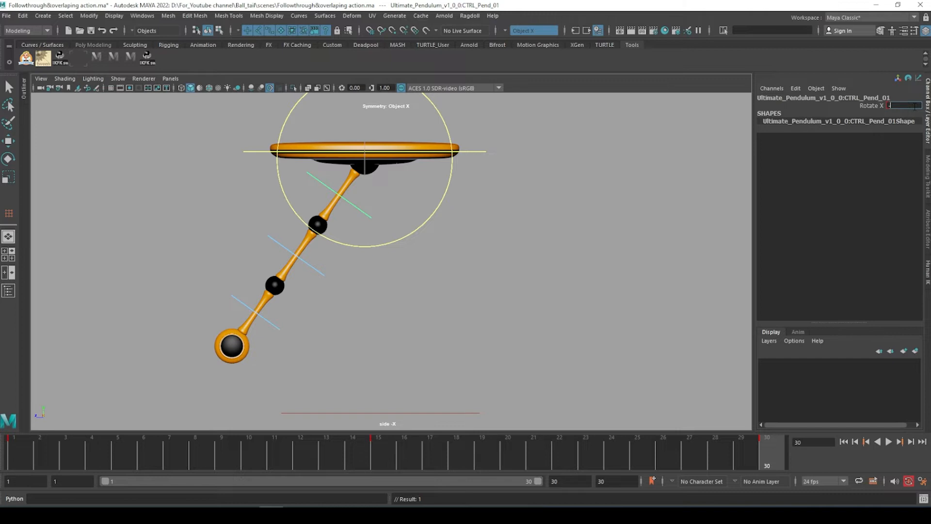
key(Return)
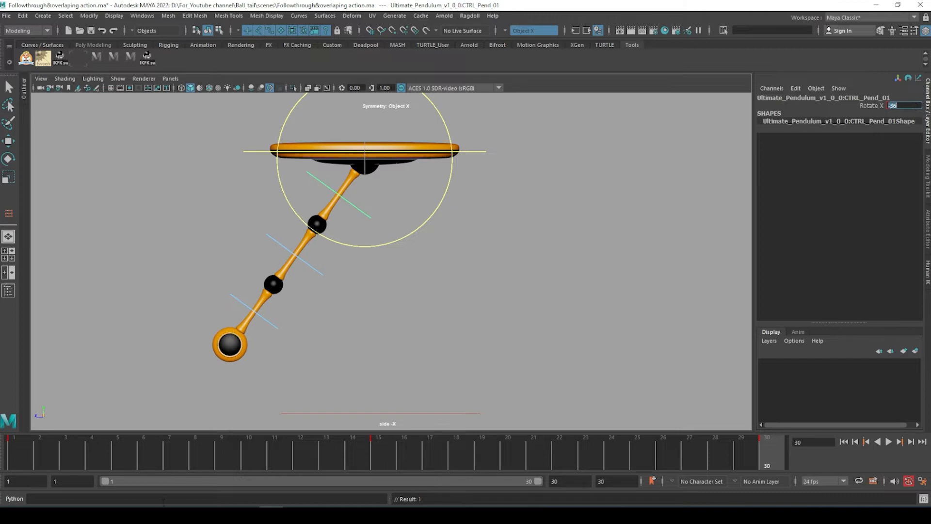
- Set the top pendulum control's Rotate X to -36 at frame 1
click(27, 456)
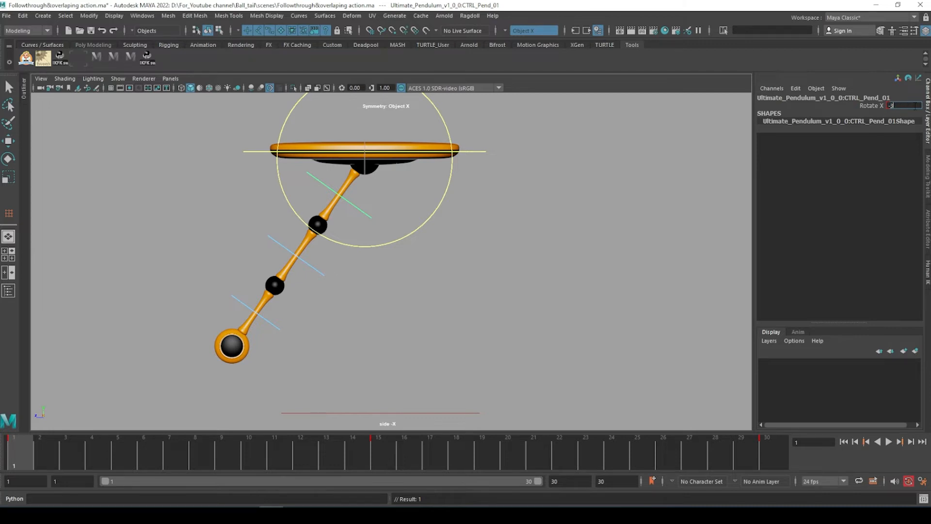
click(916, 105)
text(-36)
key(Return)
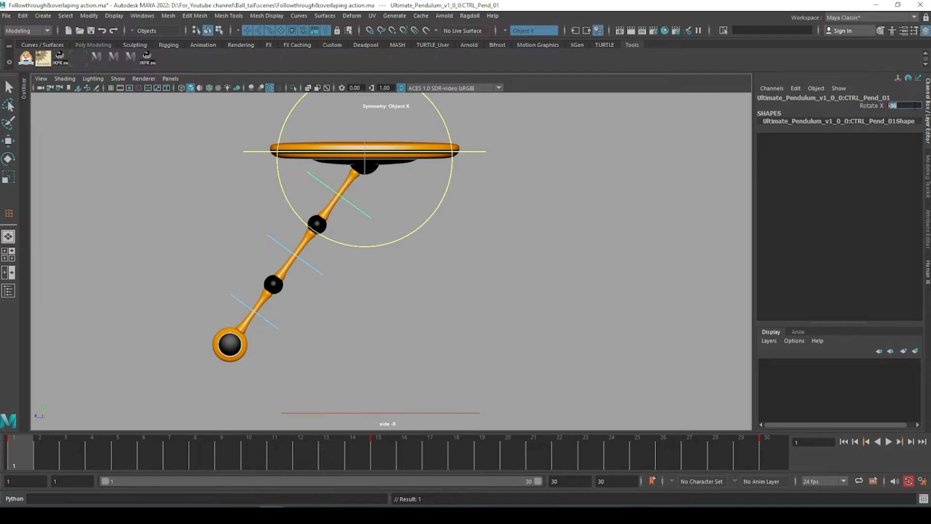
- Play back the pendulum swing from the first frame and scrub through the timeline to check the motion
click(892, 442)
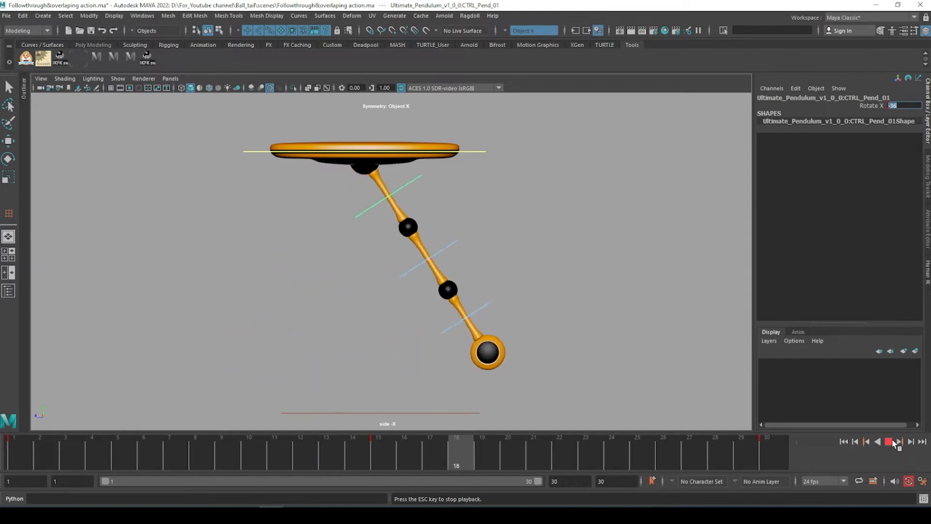
click(887, 442)
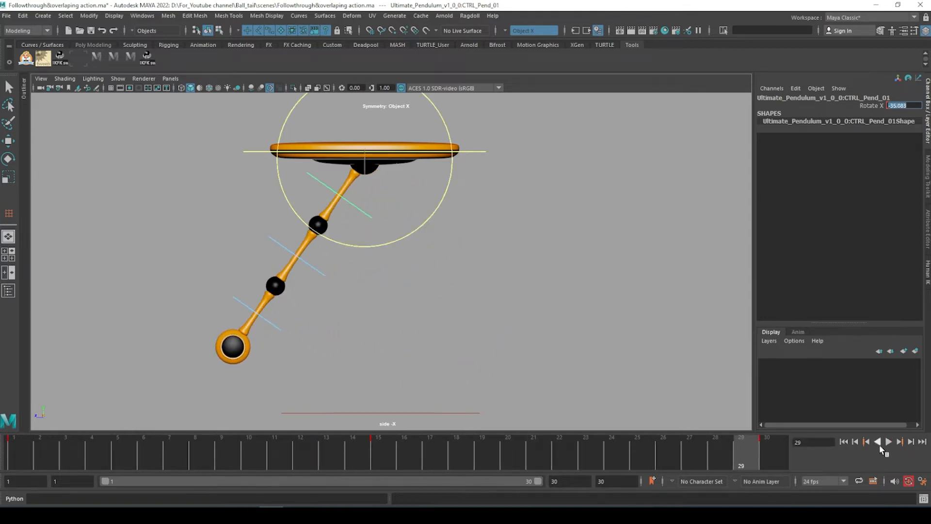
click(844, 442)
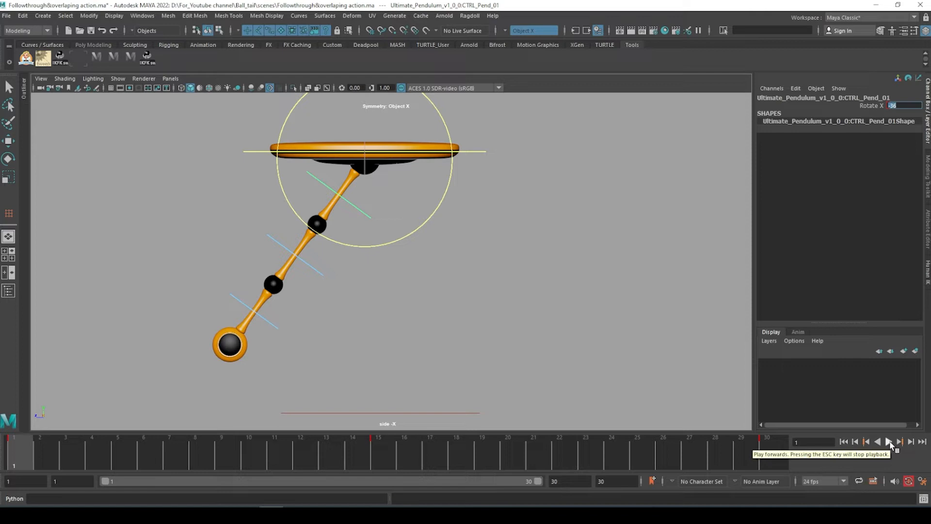
click(889, 442)
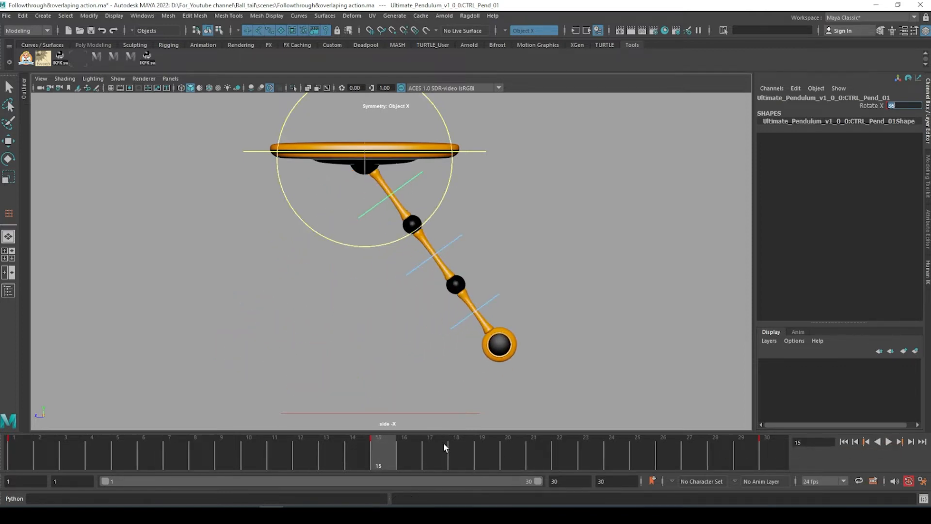
click(42, 456)
mouse_move(42, 450)
mouse_down()
mouse_move(405, 442)
mouse_move(74, 444)
mouse_move(98, 441)
mouse_up()
click(329, 274)
key(q)
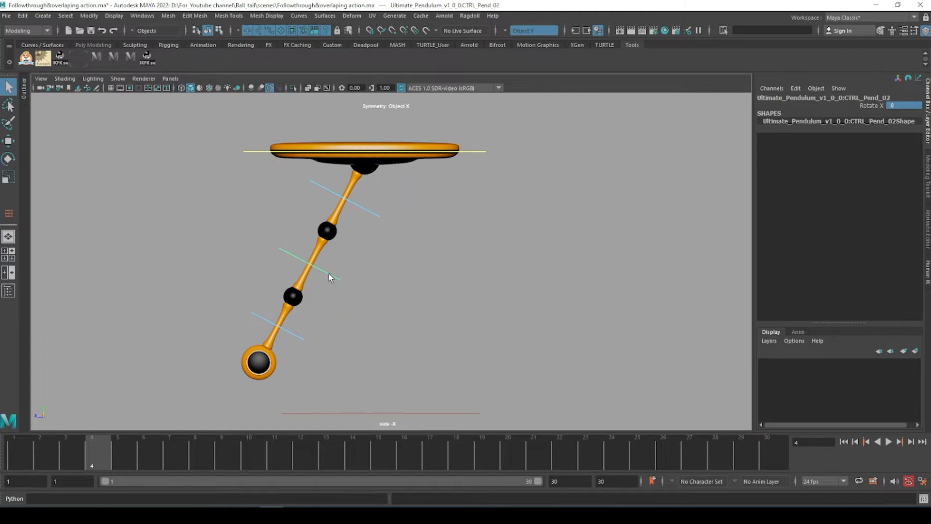
shift+click(293, 334)
key(e)
mouse_move(413, 245)
mouse_down()
mouse_move(398, 284)
mouse_move(410, 252)
mouse_up()
key(ctrl+z)
key(q)
- Replay the animation from frame 1 to examine how the whole pendulum chain swings
click(19, 446)
key(alt+v)
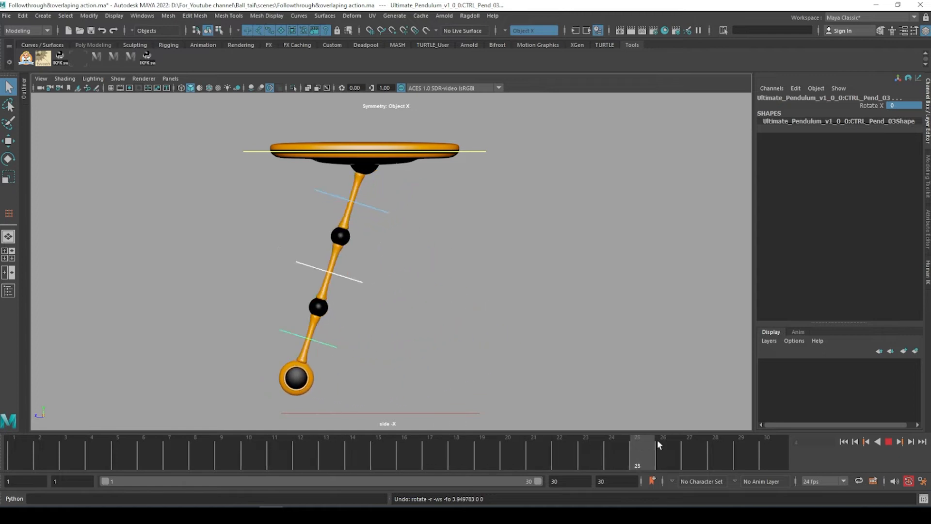
key(alt+v)
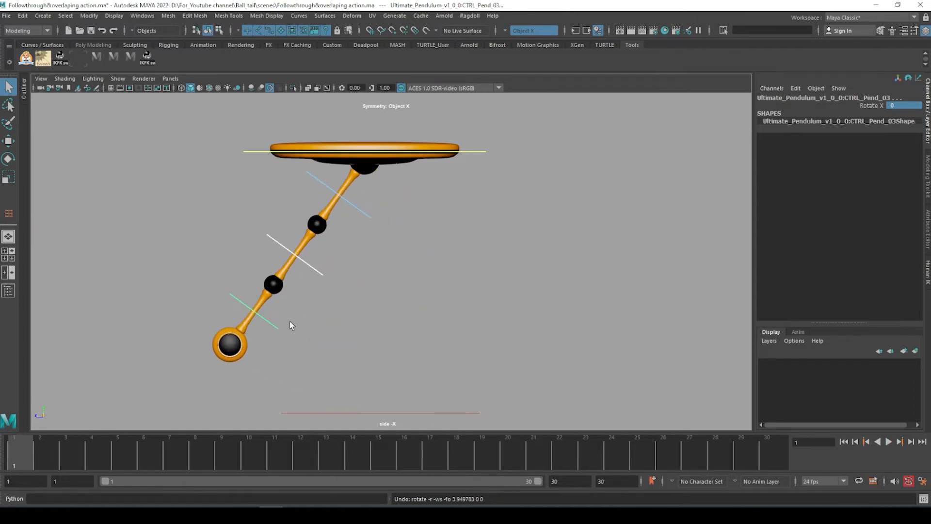
click(313, 258)
key(e)
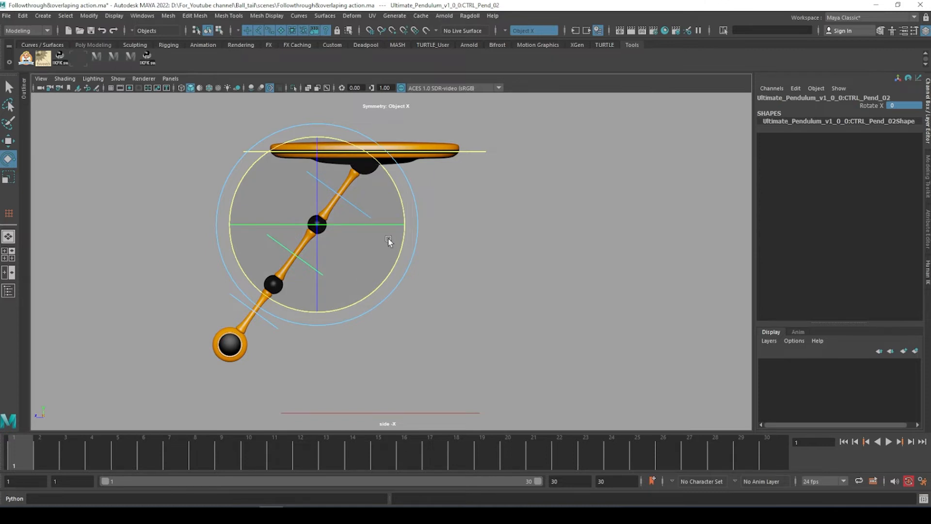
drag(399, 192, 399, 228)
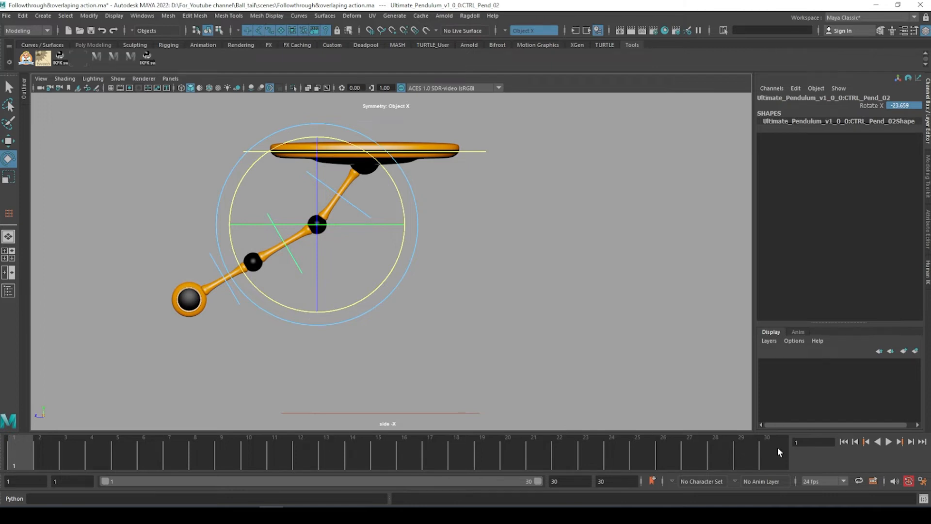
key(ctrl+z)
key(q)
- Copy all of the top pendulum control's keys from frame 1 to frame 30
click(354, 208)
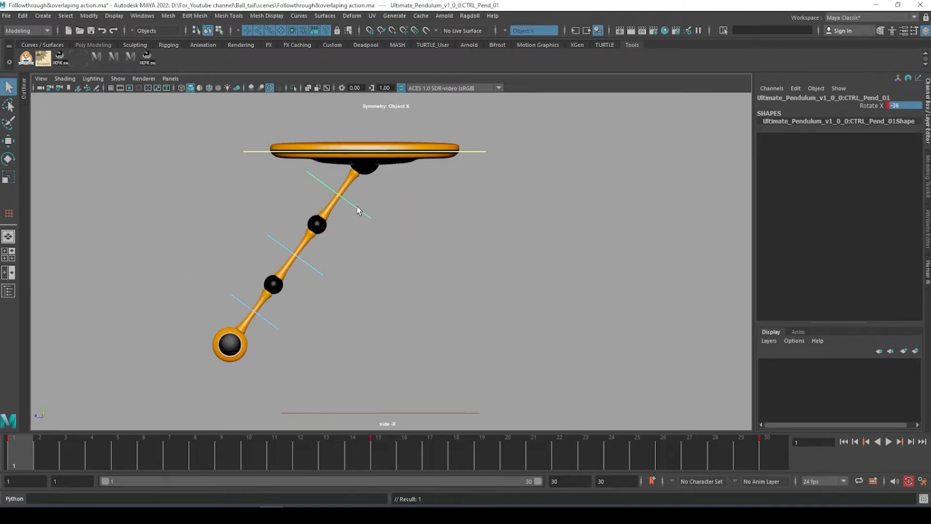
shift+drag(18, 451, 778, 459)
right_click(641, 454)
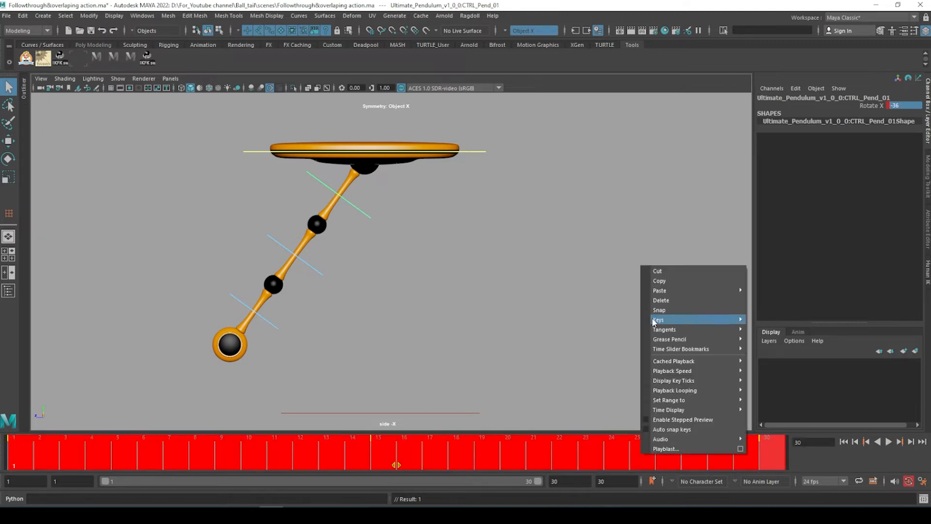
click(660, 281)
- Paste the copied keys onto the middle pendulum control, CTRL_Pend_02, starting at frame 1
click(315, 265)
click(315, 267)
click(17, 459)
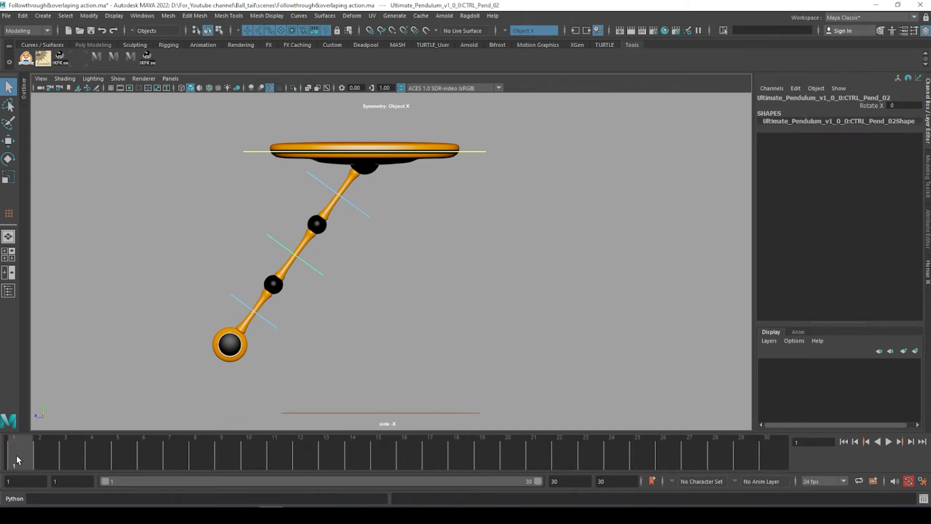
right_click(16, 458)
mouse_move(53, 289)
click(153, 292)
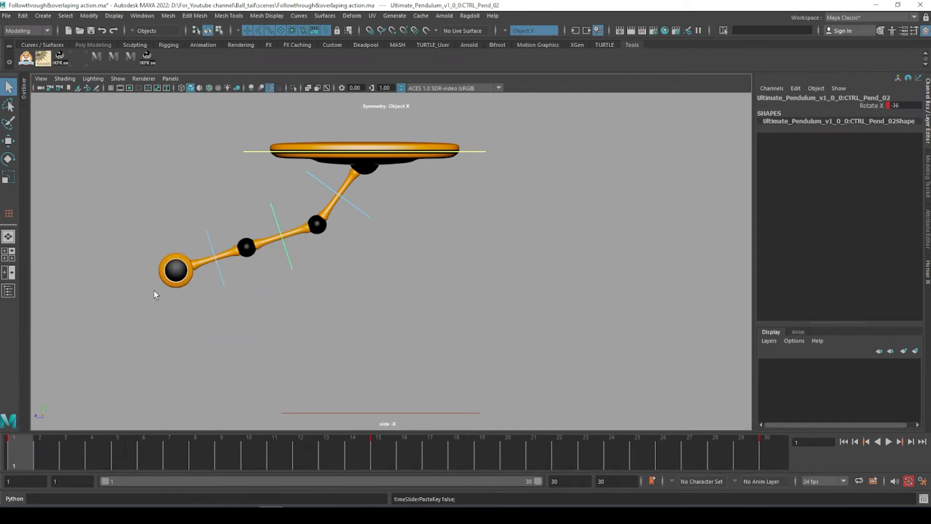
- Paste the copied keys onto the lowest pendulum control, CTRL_Pend_03, starting at frame 1
click(219, 274)
right_click(44, 465)
mouse_move(111, 287)
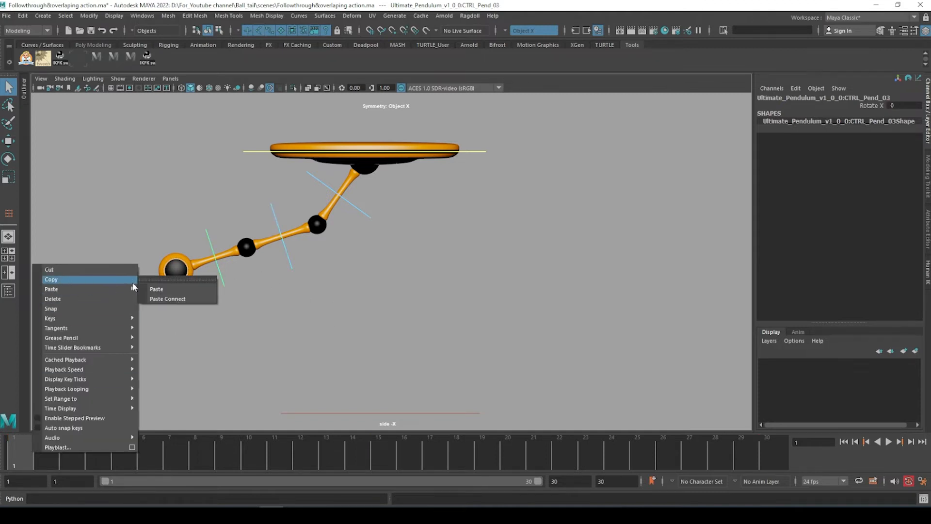
click(171, 287)
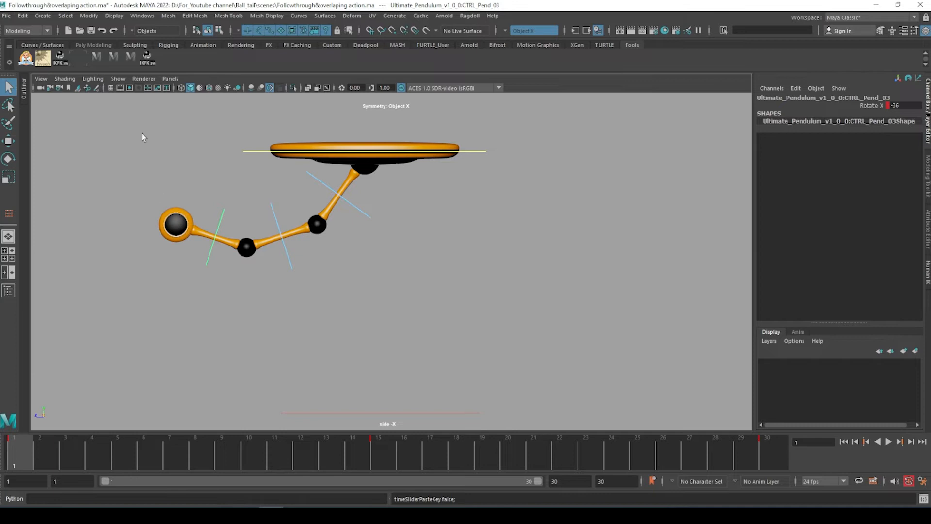
- Arrange the viewport as three panes, two above one, and close the floating Graph Editor window
click(79, 62)
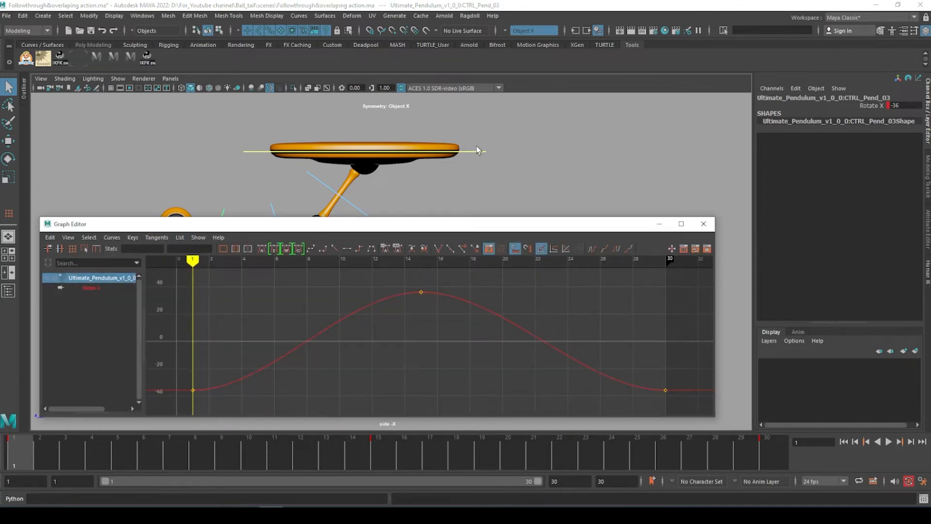
drag(361, 227, 365, 225)
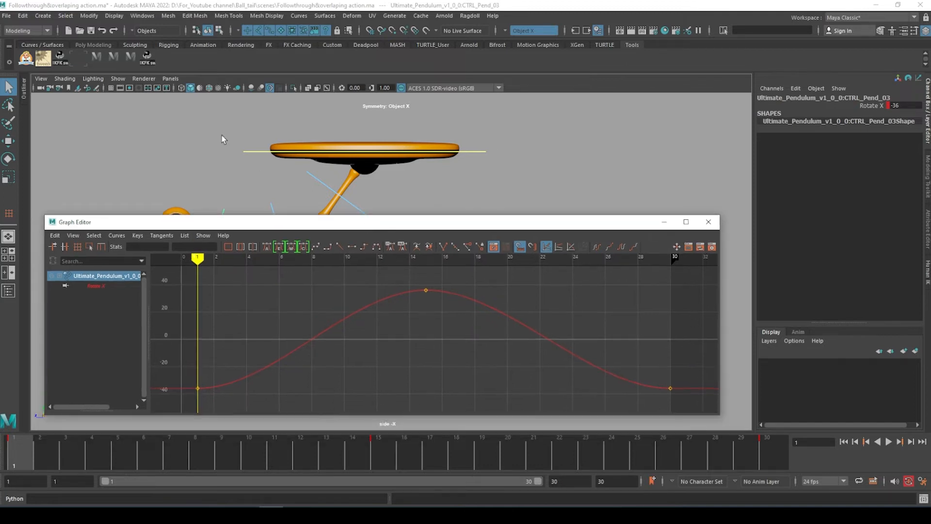
click(171, 79)
mouse_move(204, 150)
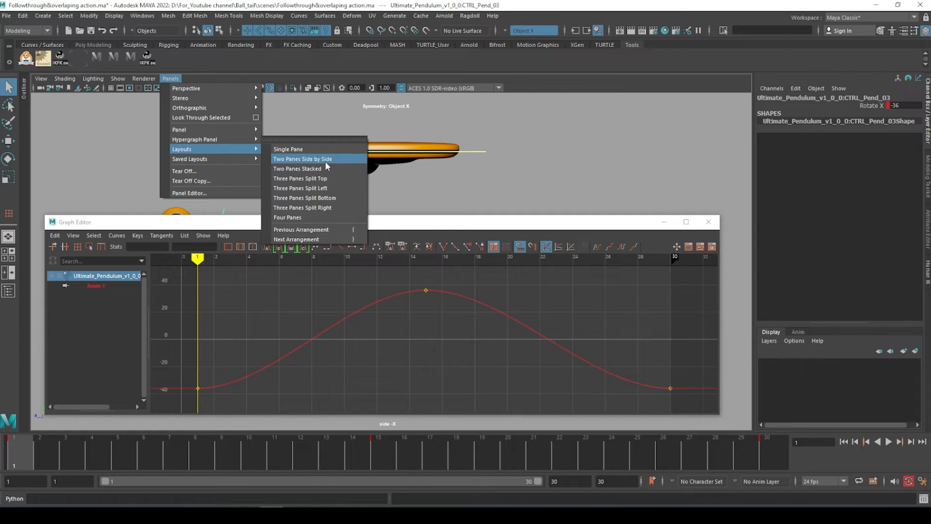
click(315, 188)
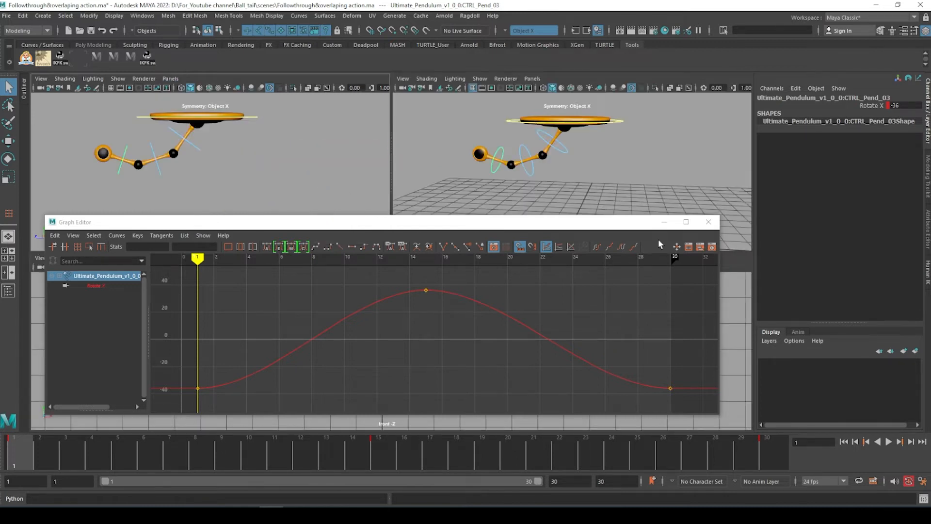
click(709, 222)
- Show the Graph Editor in the lower pane and display the top pendulum control's Rotate X curve
click(171, 257)
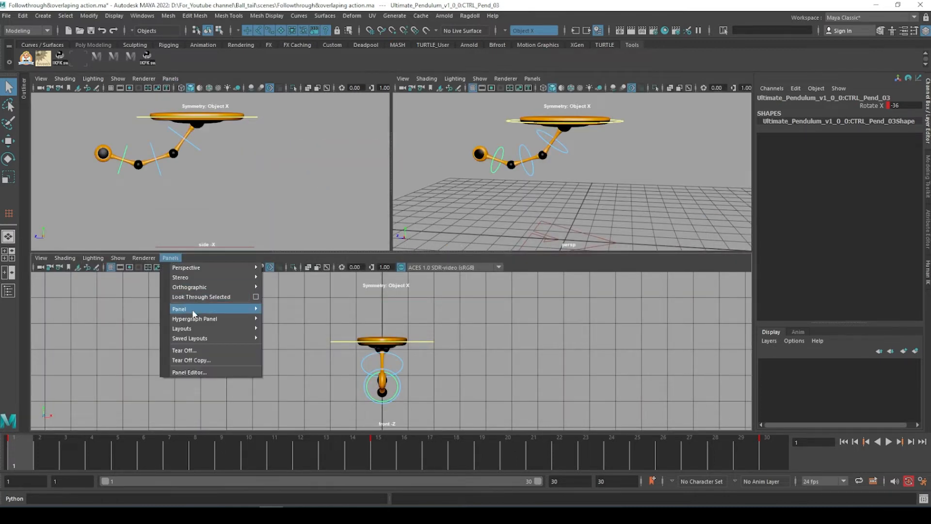
mouse_move(200, 329)
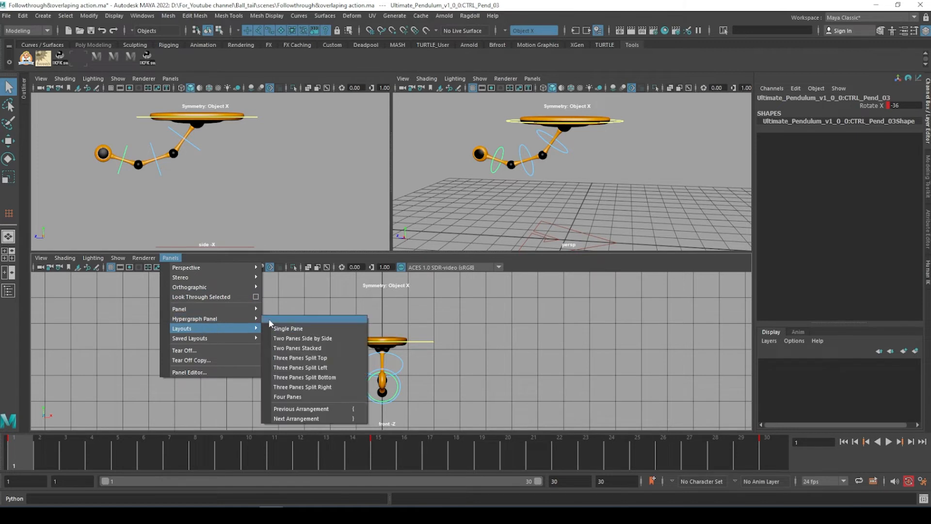
mouse_move(205, 311)
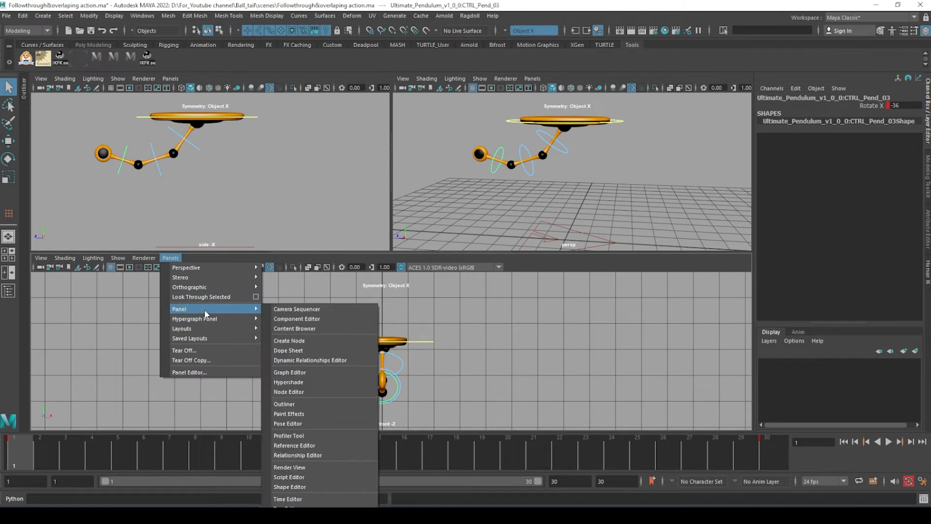
click(308, 373)
alt+right_drag(403, 324, 379, 332)
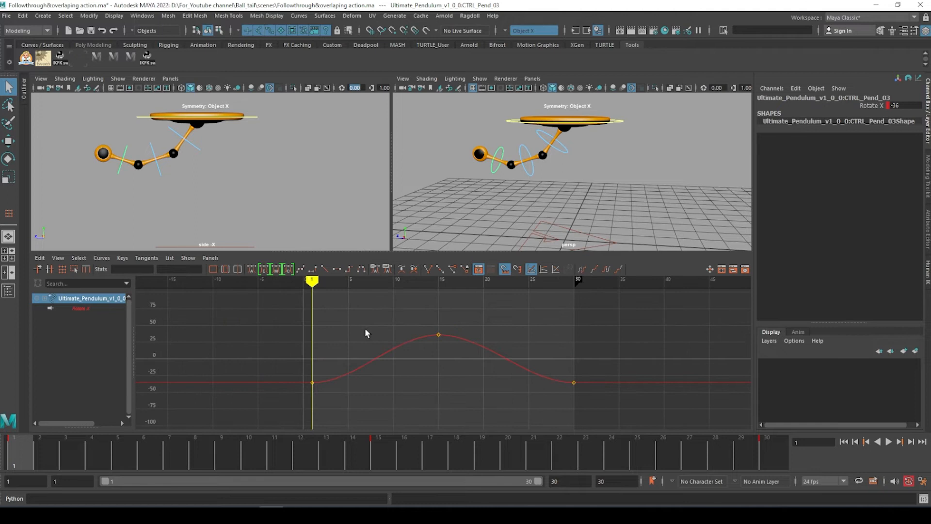
shift+click(560, 148)
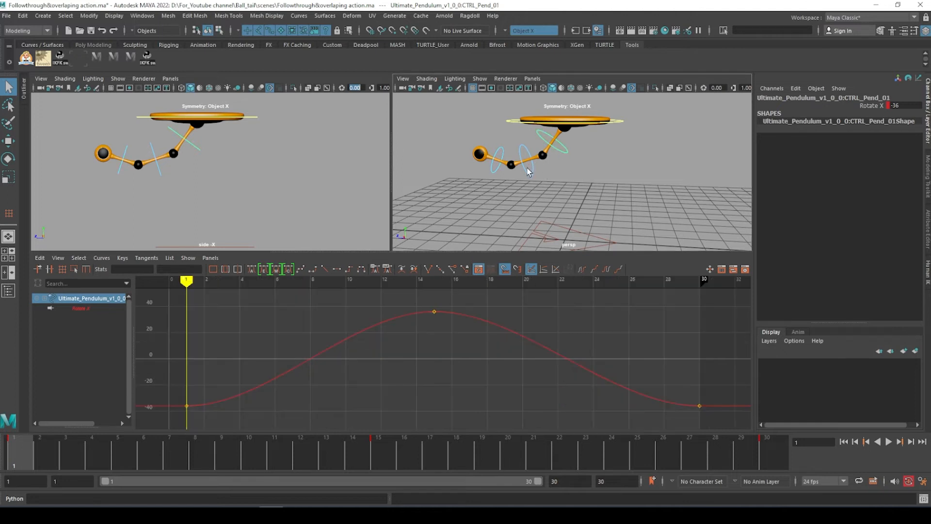
- Set both the pre-infinity and post-infinity of all three pendulum controls' Rotate X curves to Cycle
shift+click(502, 155)
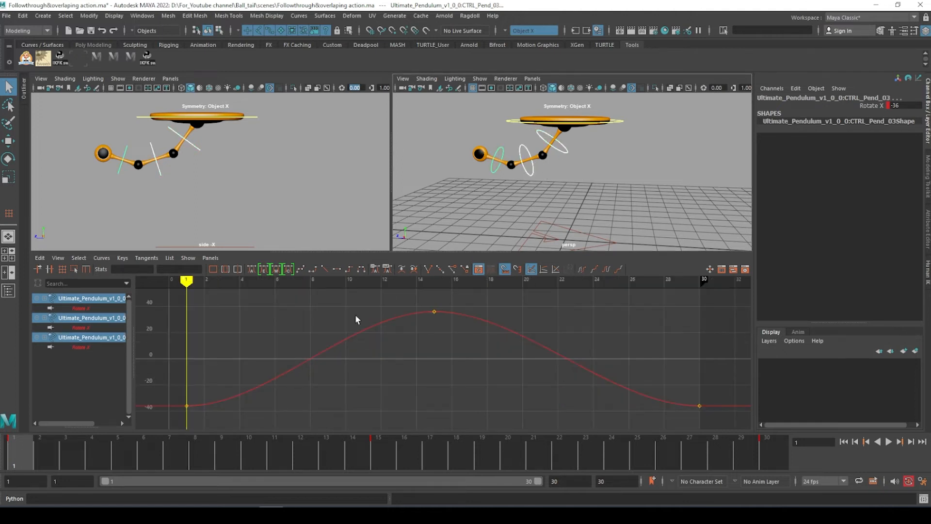
drag(320, 326, 343, 389)
key(f)
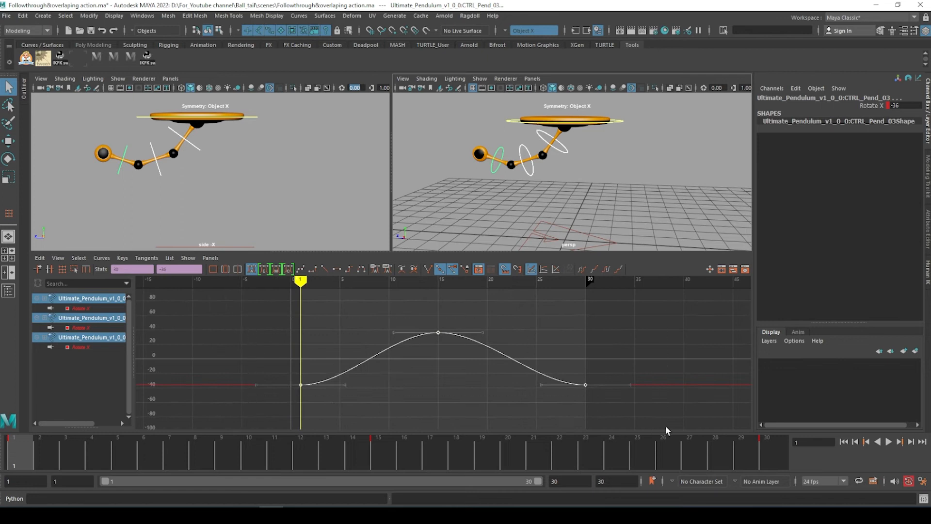
click(101, 258)
mouse_move(122, 273)
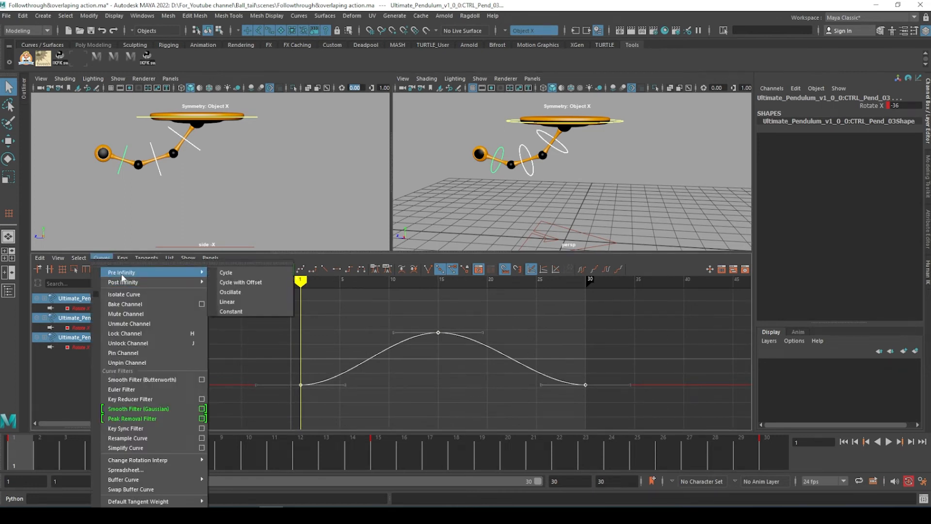
click(243, 278)
click(101, 257)
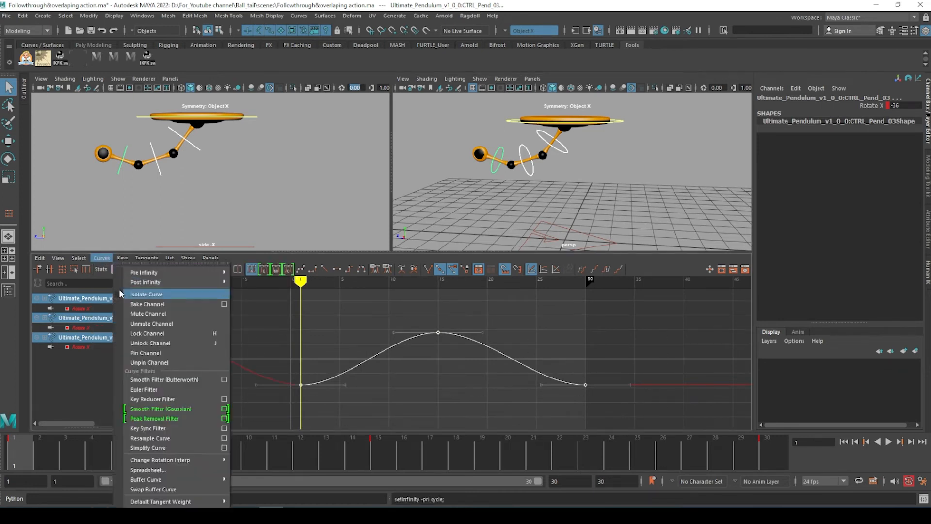
mouse_move(147, 286)
click(248, 282)
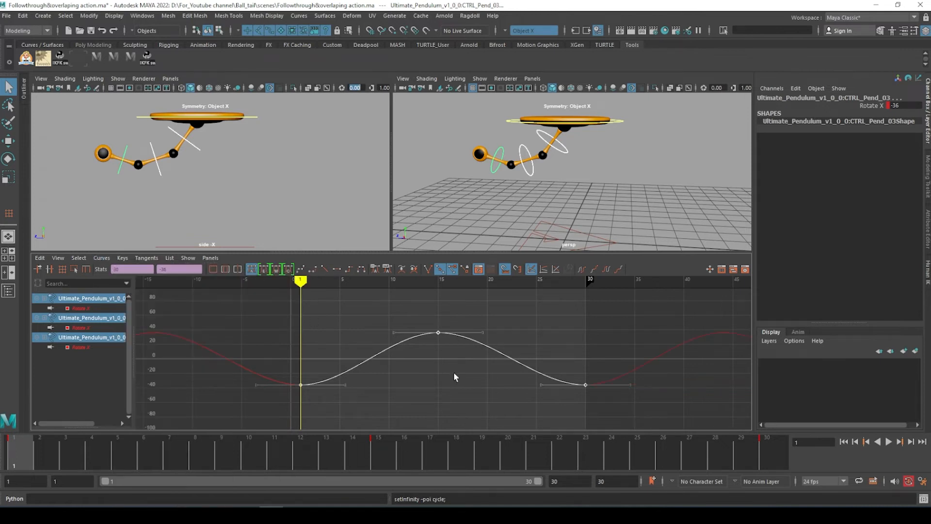
scroll(443, 361, down, 5)
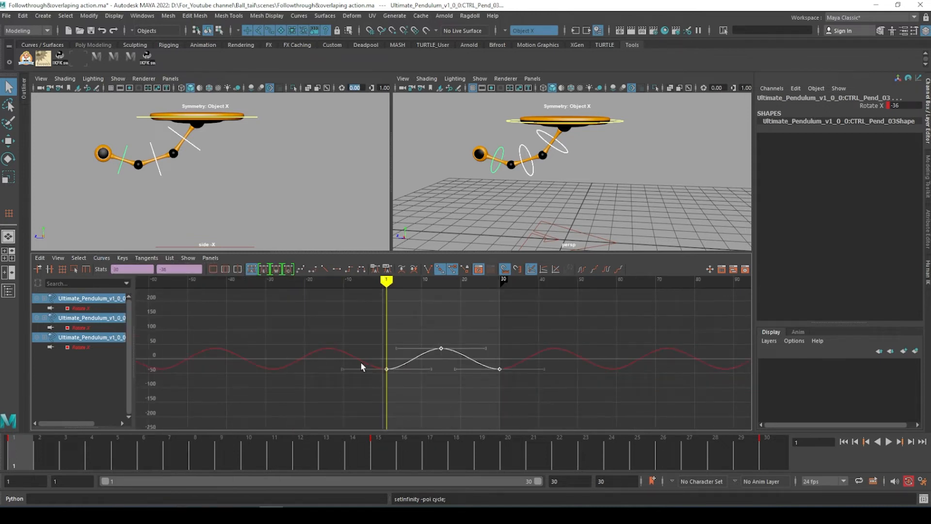
click(58, 258)
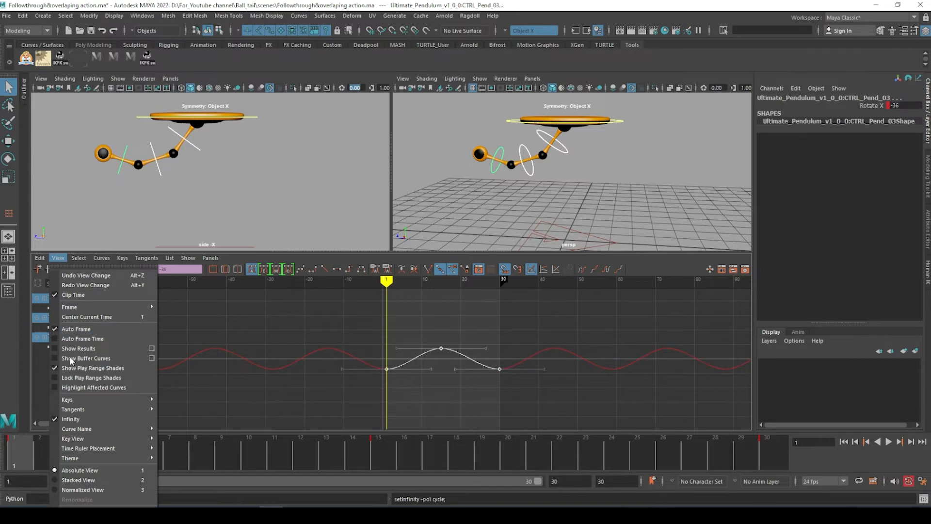
mouse_move(76, 441)
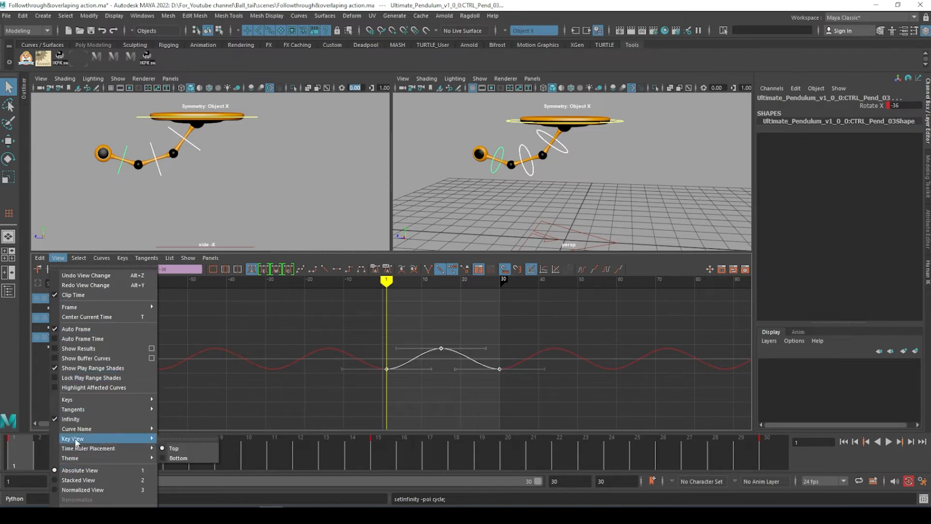
click(381, 412)
key(a)
- Shift the Rotate X keys of the middle and lowest pendulum controls forward 3 frames, starting them at frame 4
click(525, 172)
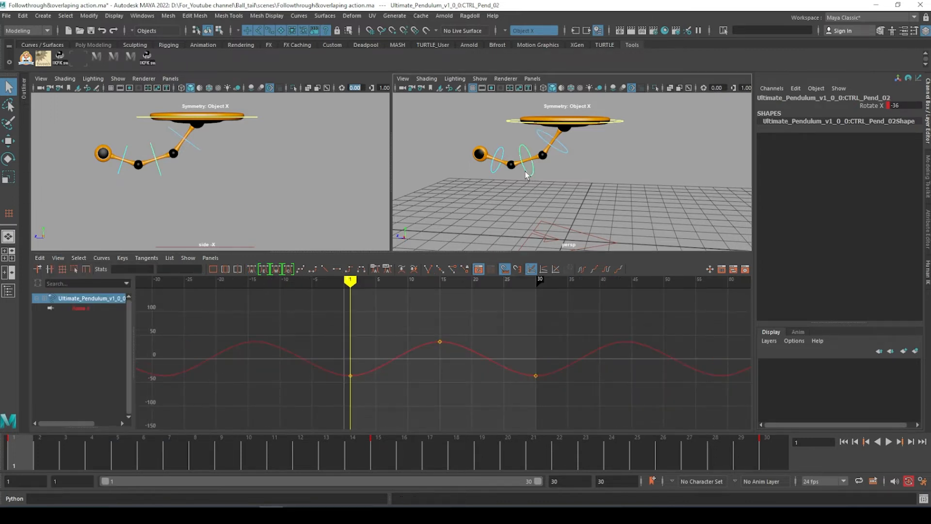
shift+click(503, 154)
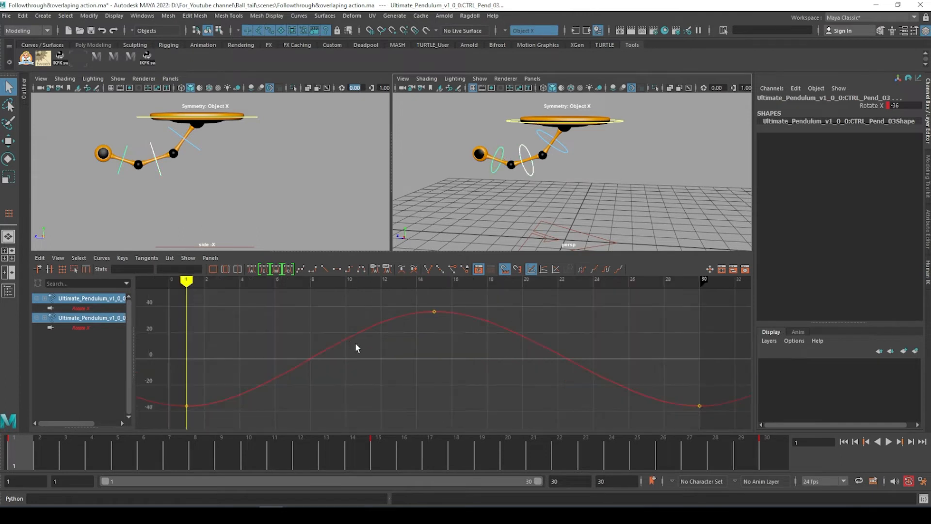
scroll(415, 357, down, 2)
drag(226, 312, 643, 414)
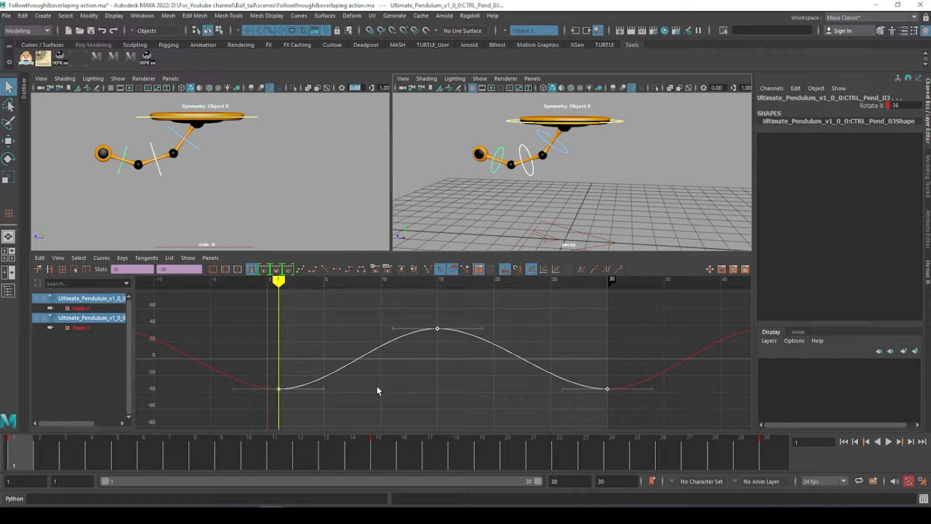
shift+middle_drag(384, 383, 449, 350)
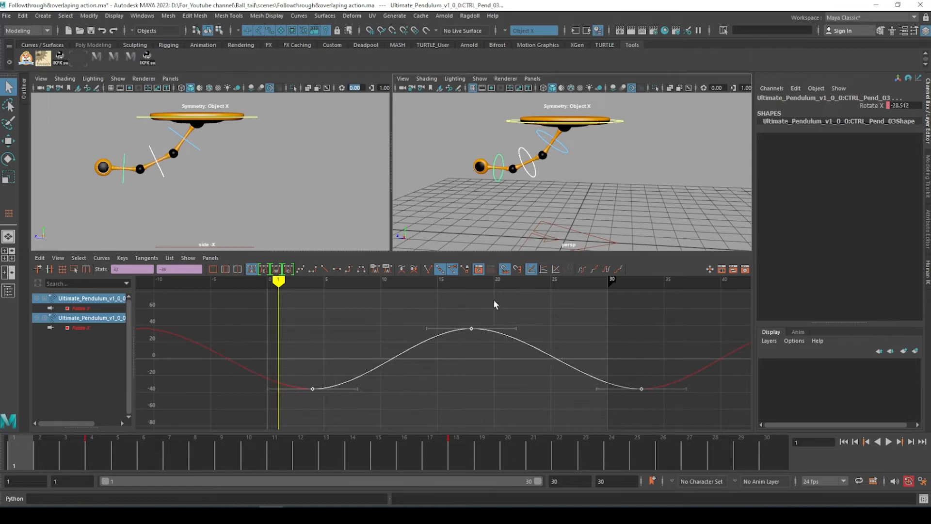
- Shift only the lowest pendulum control's Rotate X keys forward another 4 frames, starting them at frame 8
click(508, 171)
click(382, 322)
drag(313, 306, 659, 394)
shift+middle_drag(420, 400, 453, 394)
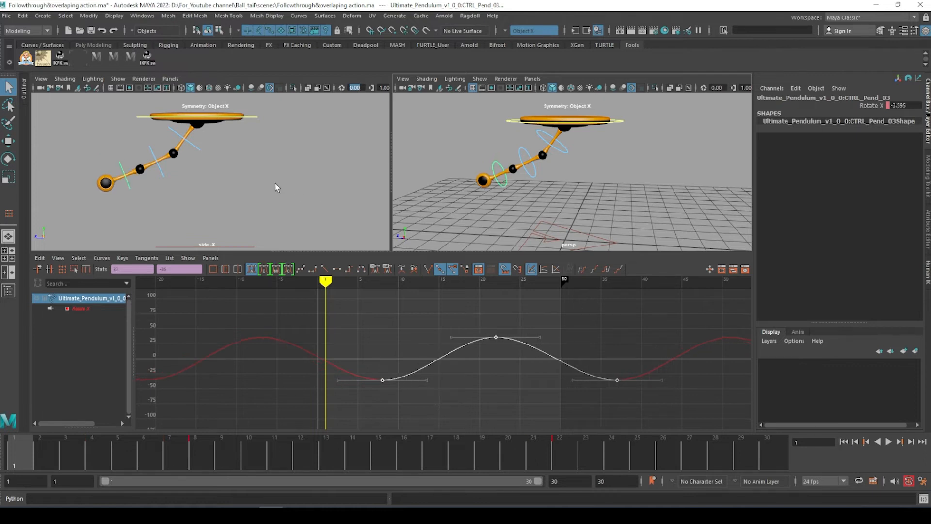
- Maximize the side view and play the pendulum animation from the start to examine the overlapping swing
key(space)
click(889, 441)
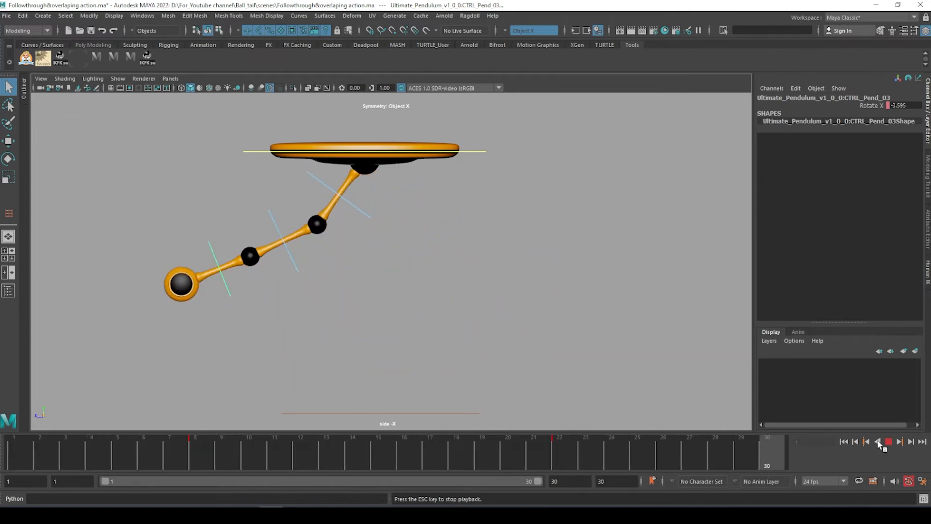
key(Escape)
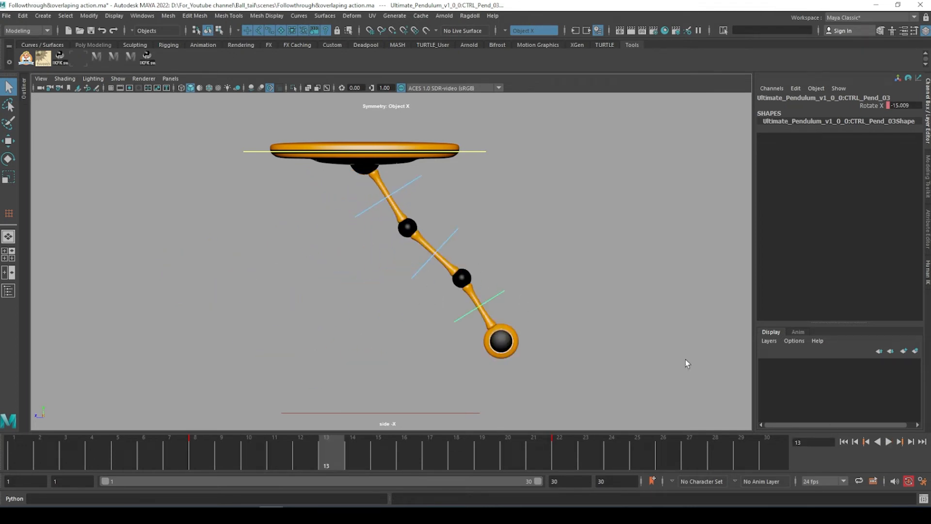
click(844, 442)
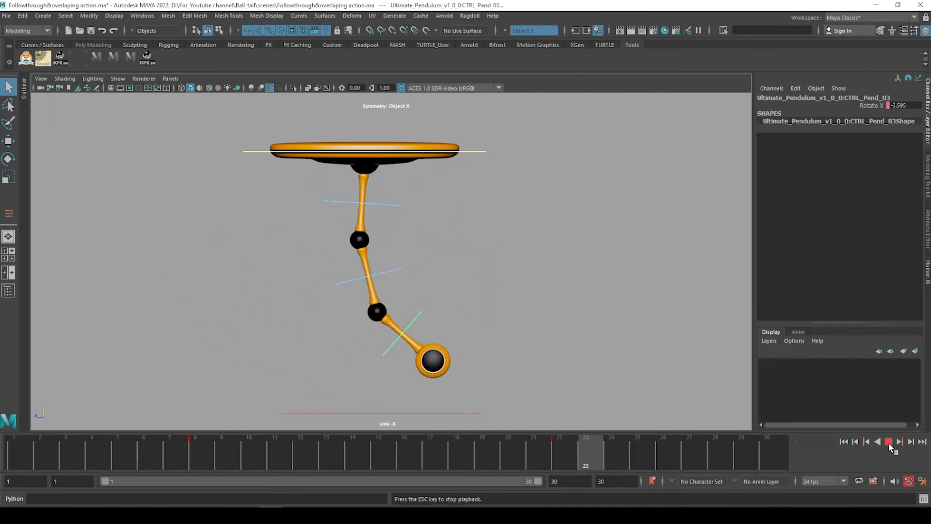
click(889, 442)
- Scrub through the 30-frame range and replay it to examine how the lower segments drag behind the top one
drag(77, 441, 786, 456)
alt+right_drag(477, 288, 364, 291)
drag(92, 449, 773, 448)
alt+right_drag(470, 298, 491, 280)
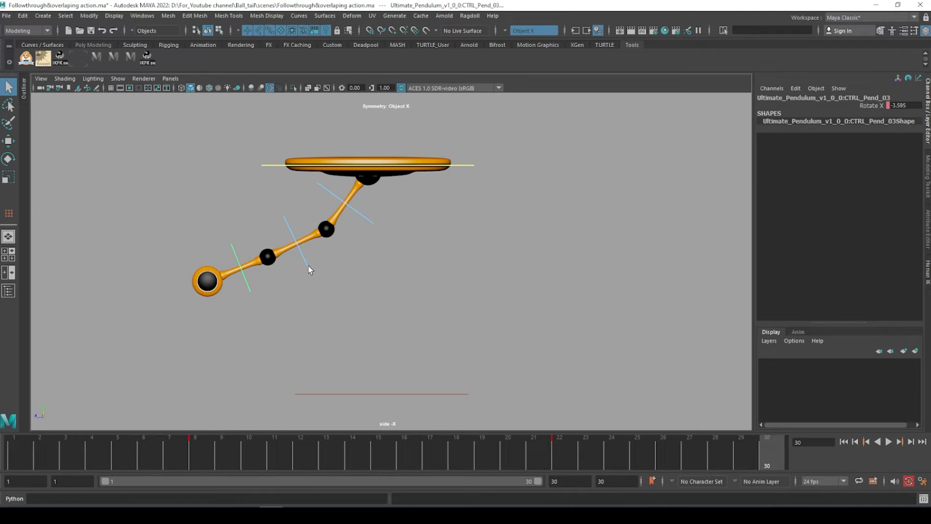
key(alt+v)
alt+right_drag(294, 281, 349, 274)
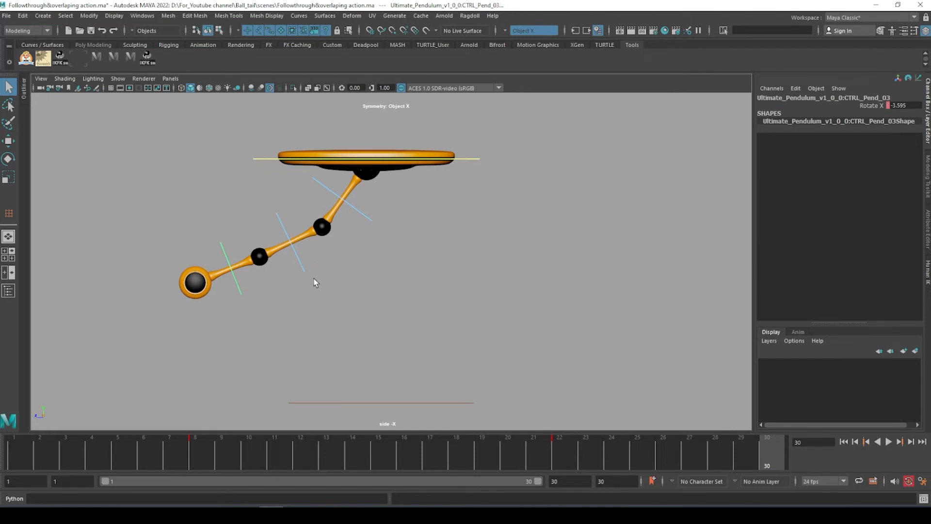
- Display all three pendulum controls' Rotate X curves in a floating Graph Editor window at frame 1
click(25, 453)
drag(209, 170, 324, 287)
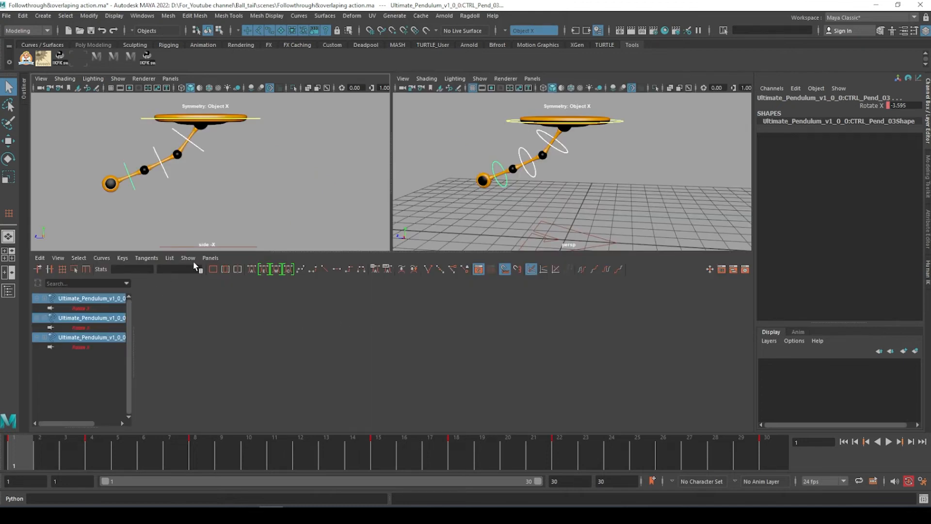
click(211, 258)
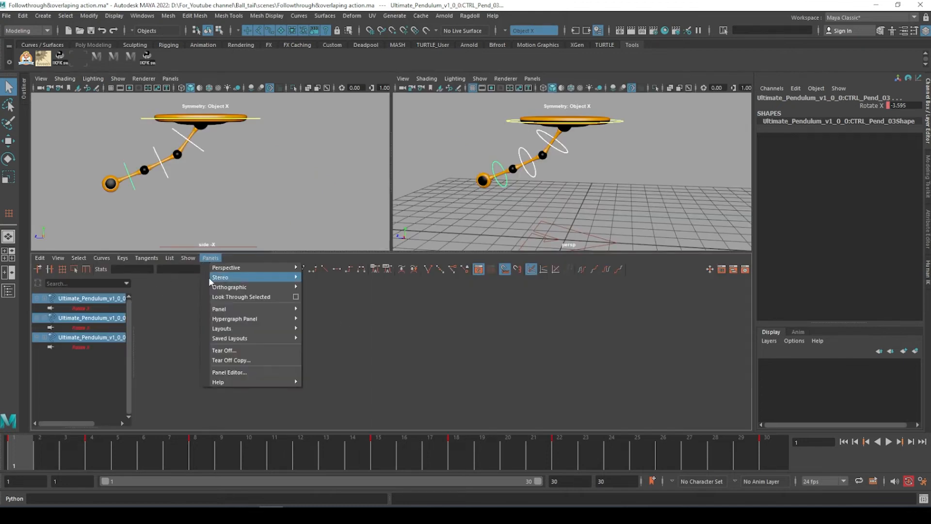
mouse_move(225, 309)
click(358, 343)
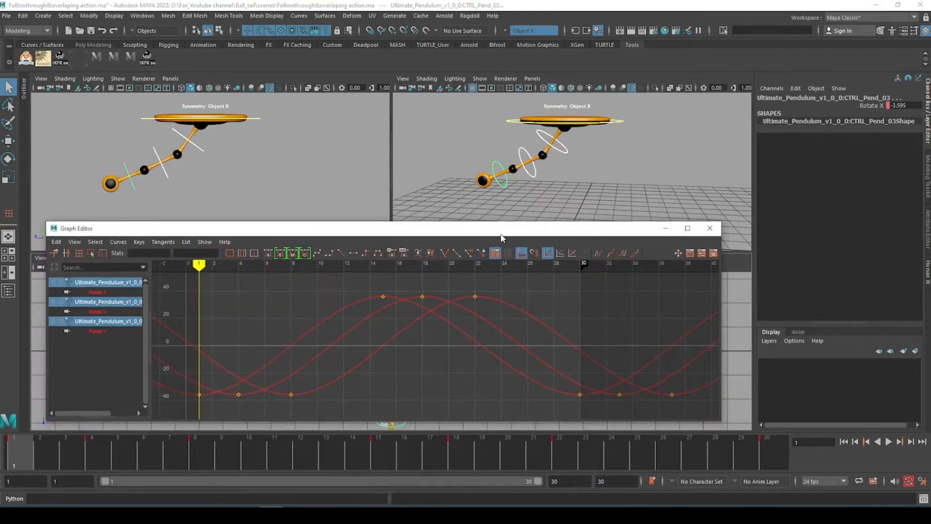
scroll(401, 369, down, 3)
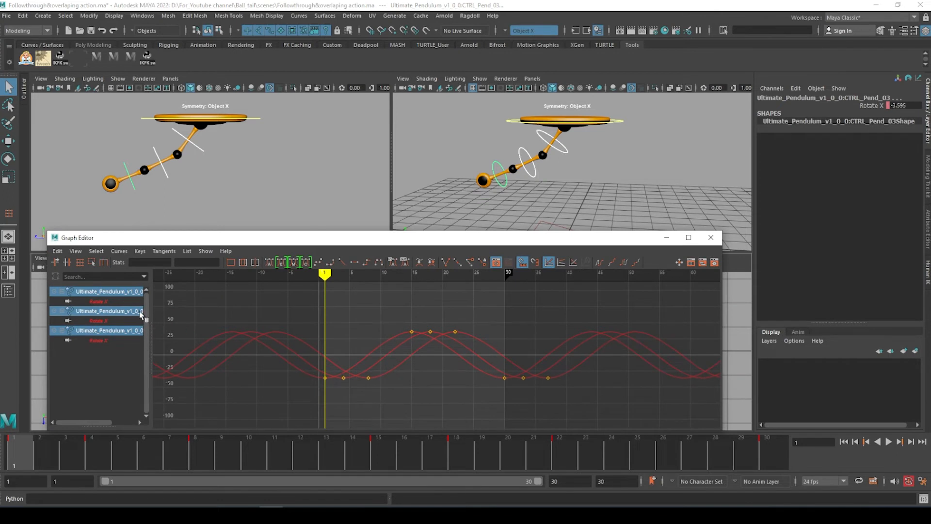
- Move the Rotate X keys of the lowest and middle pendulum controls back so both curves start at frame 1
click(103, 340)
drag(335, 291, 679, 408)
shift+middle_drag(679, 407, 589, 376)
click(123, 321)
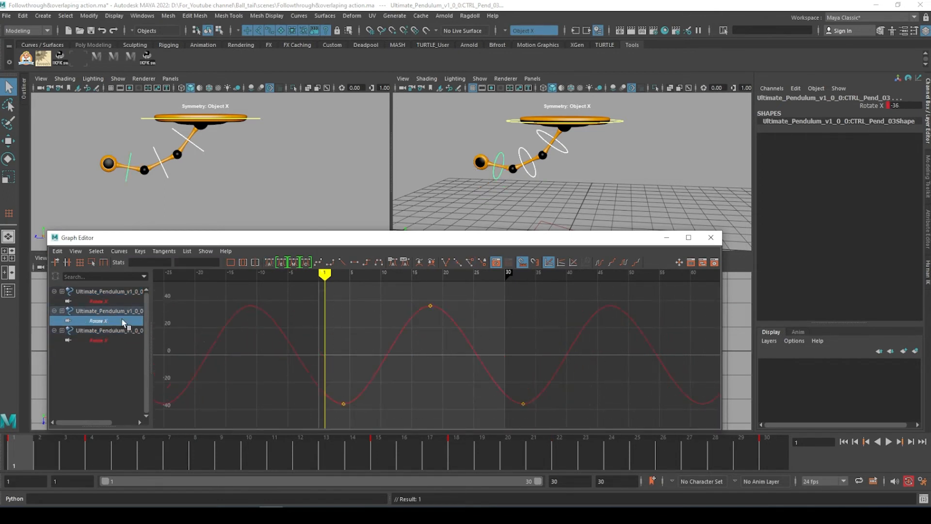
drag(291, 298, 625, 410)
mouse_move(618, 399)
shift+middle_down()
mouse_move(632, 401)
mouse_move(621, 403)
shift+middle_up()
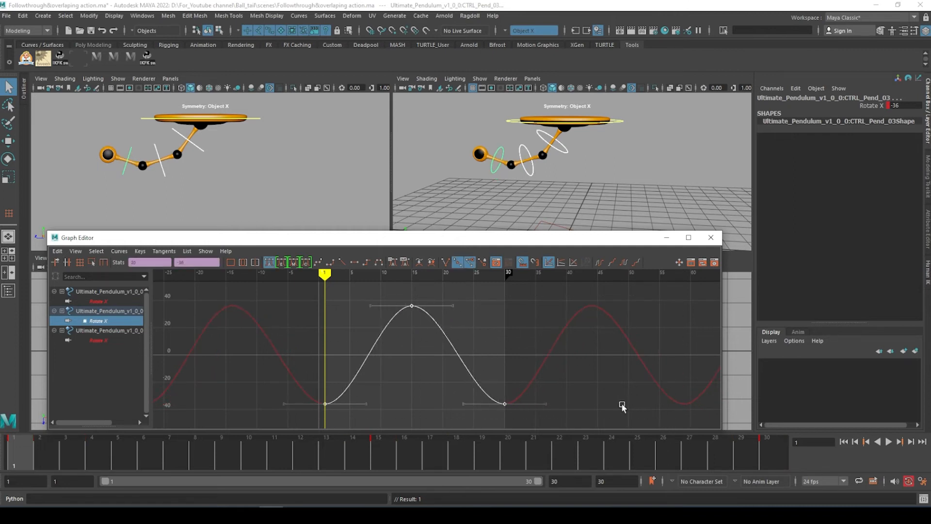
click(139, 293)
drag(273, 303, 613, 424)
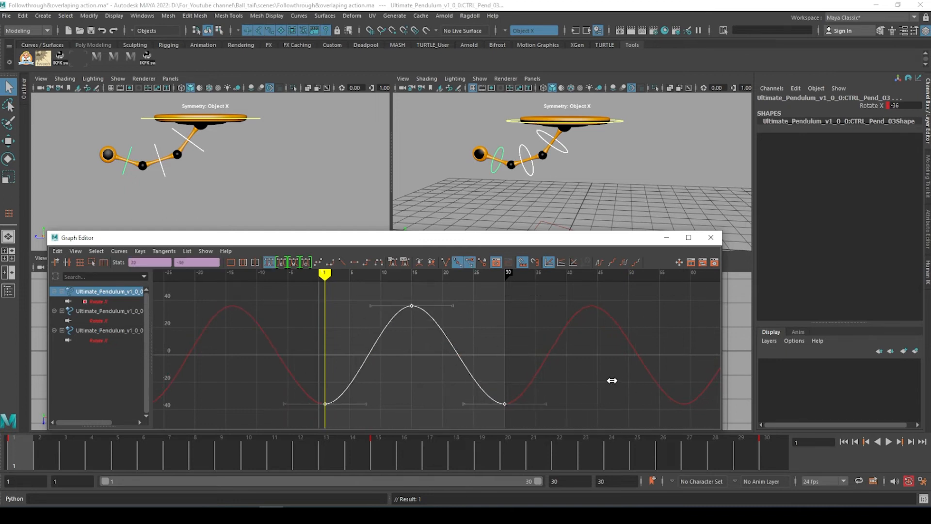
click(117, 321)
ctrl+click(109, 340)
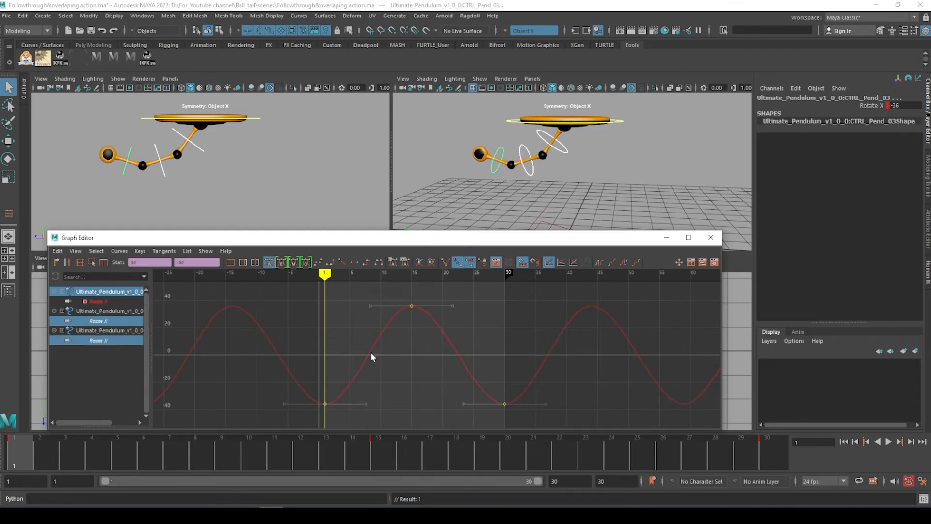
key(f)
drag(345, 317, 567, 378)
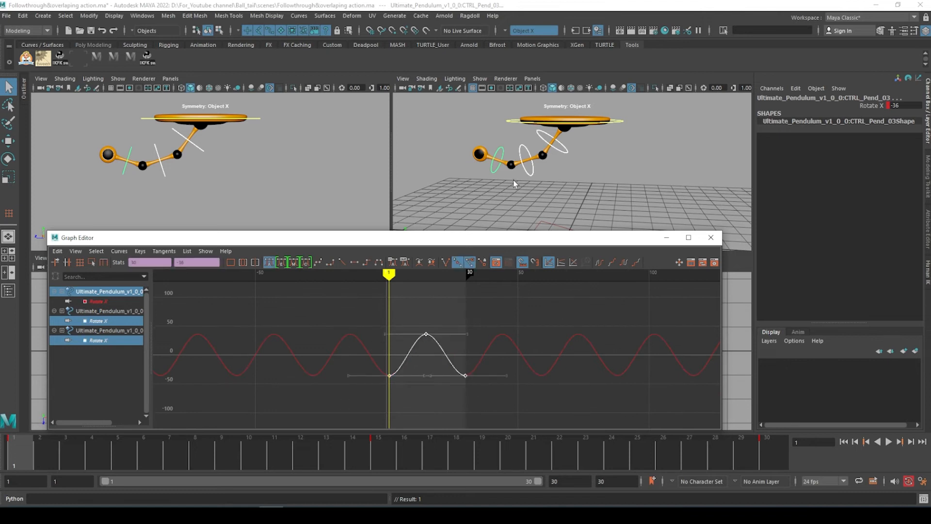
- Copy the Rotate X keys of all three pendulum controls and paste them at frame 30
click(522, 151)
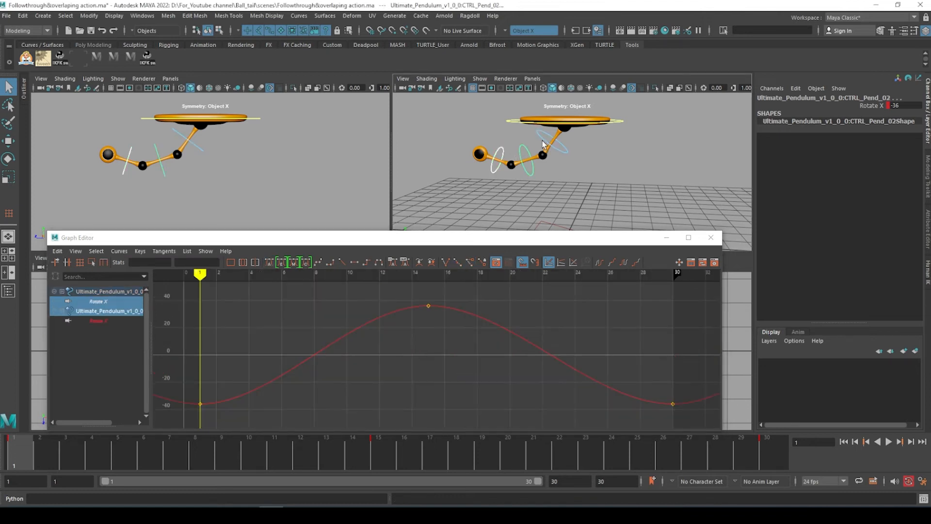
shift+click(543, 144)
click(392, 338)
key(f)
scroll(437, 354, down, 5)
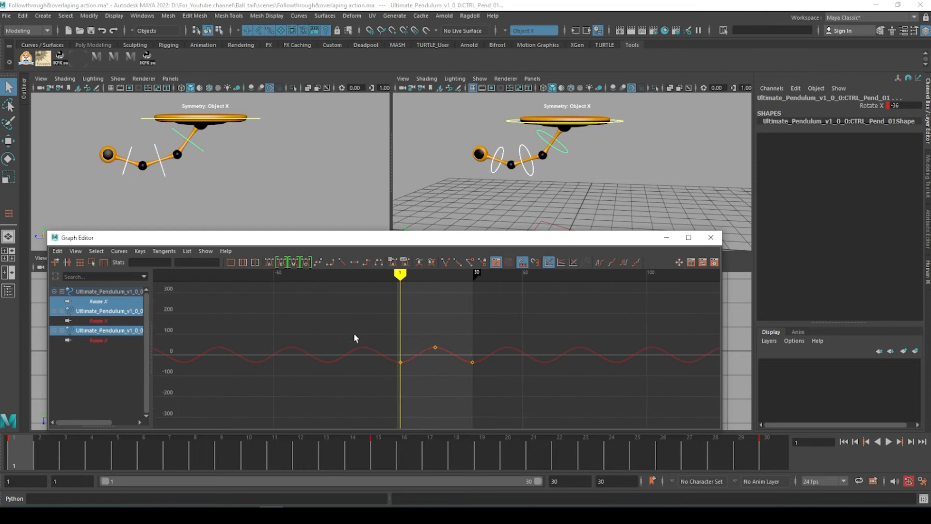
drag(354, 338, 609, 401)
key(f)
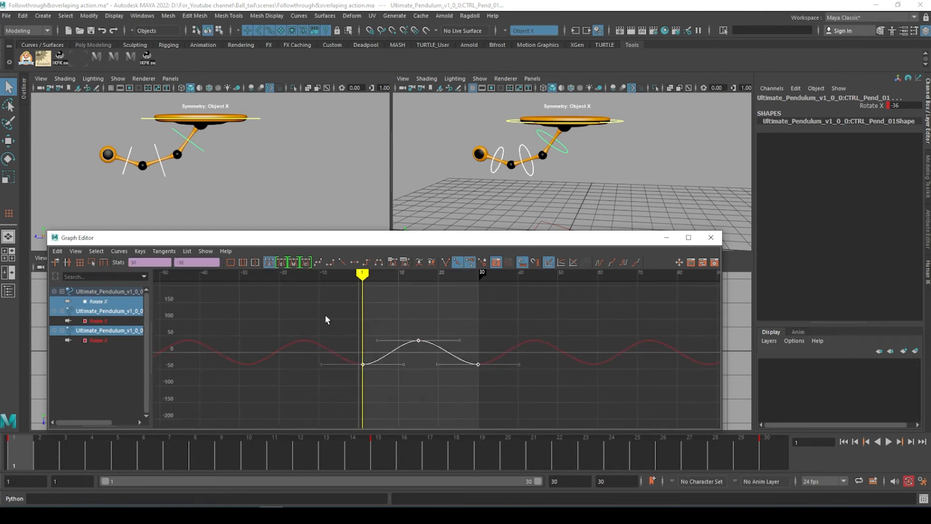
key(ctrl+c)
drag(363, 273, 478, 274)
key(ctrl+v)
- Paste the copied Rotate X keys at frames 59, 88 and 117 to extend the swing cycle
alt+middle_drag(574, 347, 429, 360)
drag(334, 275, 447, 286)
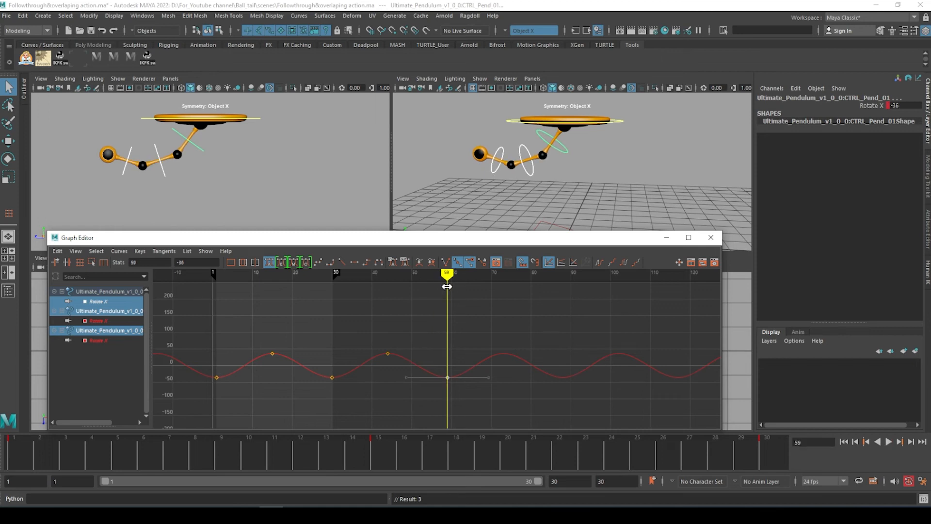
key(ctrl+v)
alt+middle_drag(494, 313, 415, 327)
drag(354, 274, 468, 278)
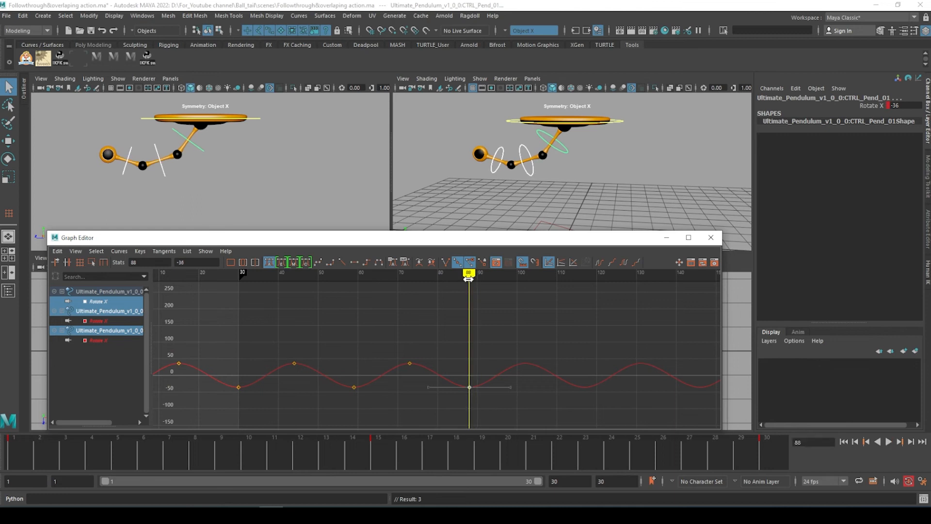
key(ctrl+v)
alt+middle_drag(552, 310, 413, 298)
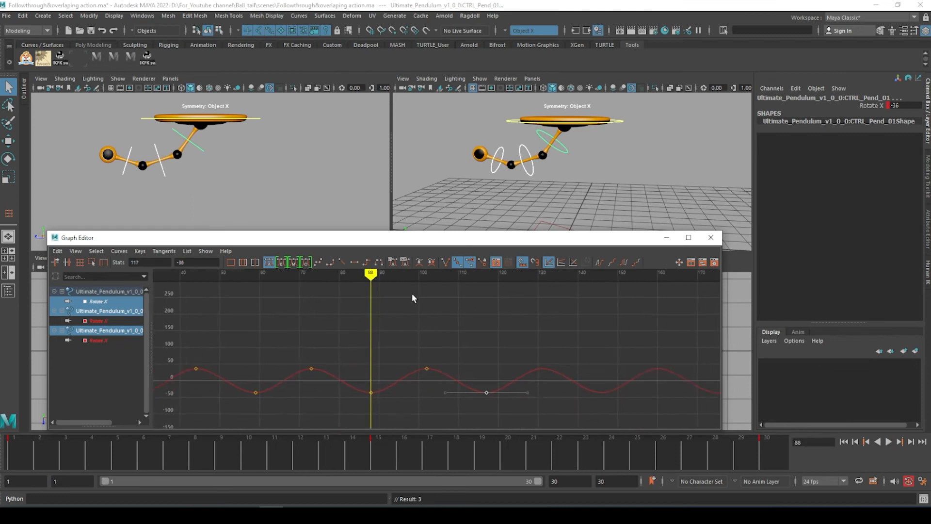
mouse_move(366, 278)
mouse_down()
mouse_move(495, 284)
mouse_move(486, 287)
mouse_up()
scroll(510, 323, down, 5)
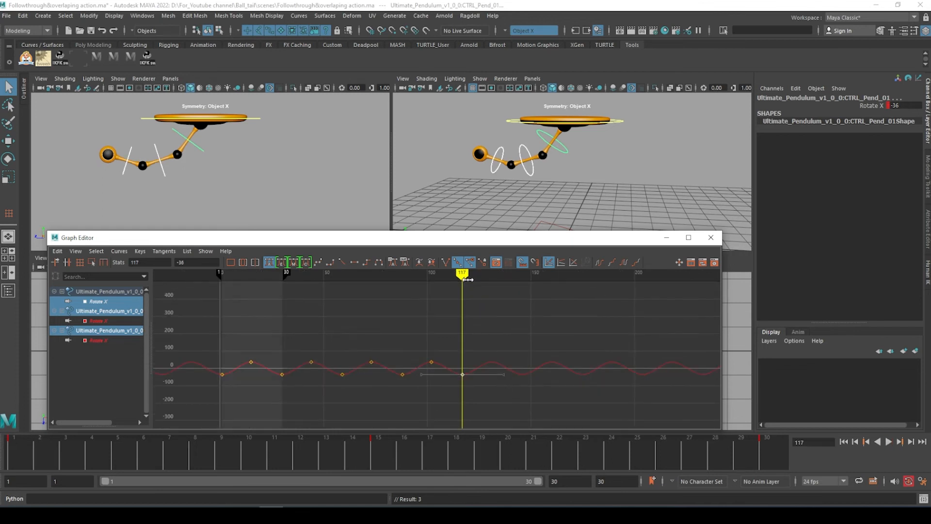
- Move the current time to frame 146 and set both the playback range and the animation range to end at frame 146
drag(466, 275, 522, 283)
click(612, 481)
text(146)
key(Return)
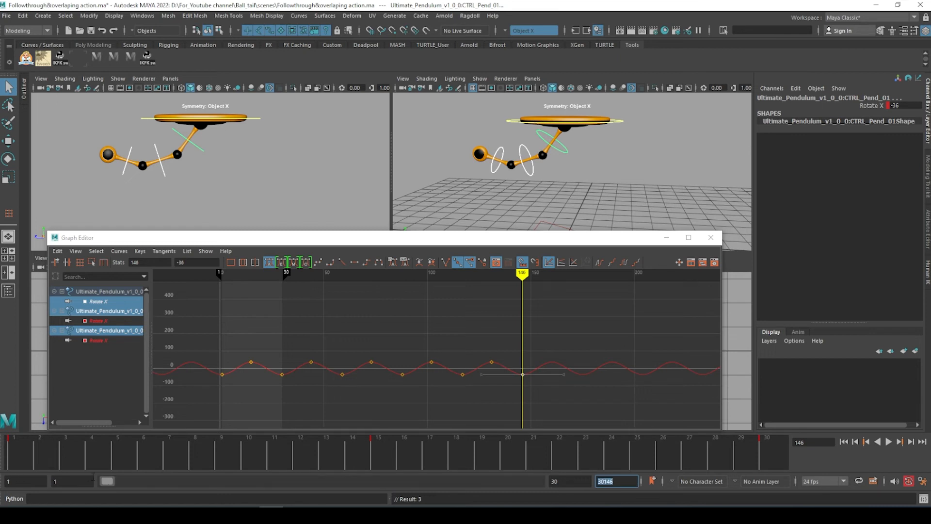
drag(111, 483, 596, 487)
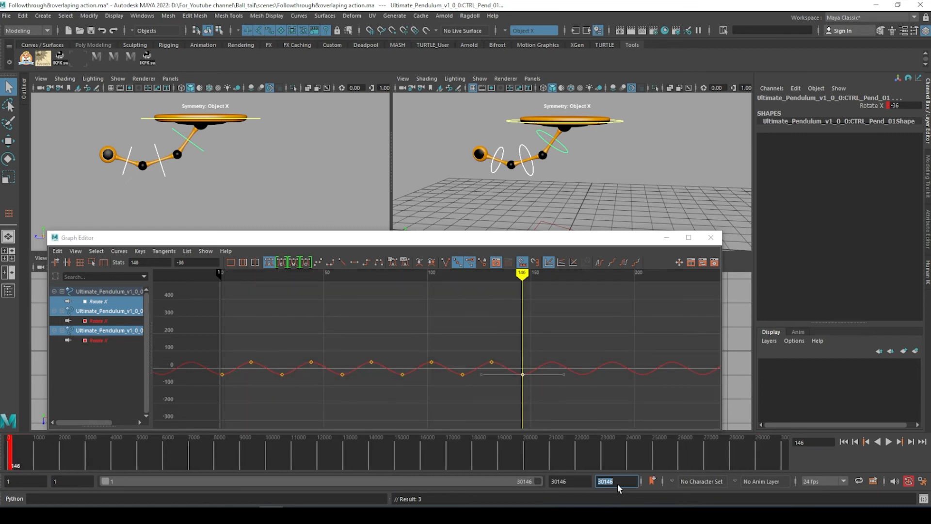
drag(538, 481, 311, 485)
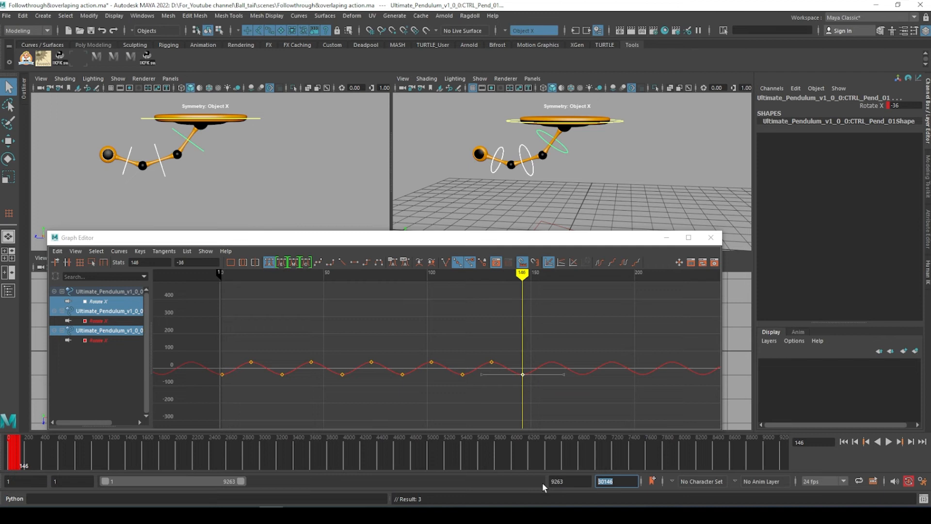
key(Return)
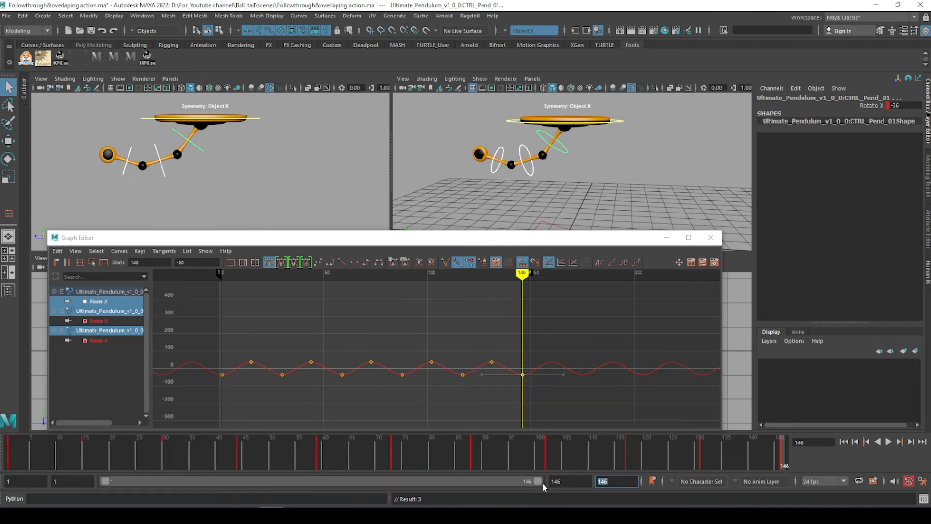
- Frame the pendulum controls' Rotate X curves and raise their key at frame 146 to about -1.7
drag(193, 333, 602, 388)
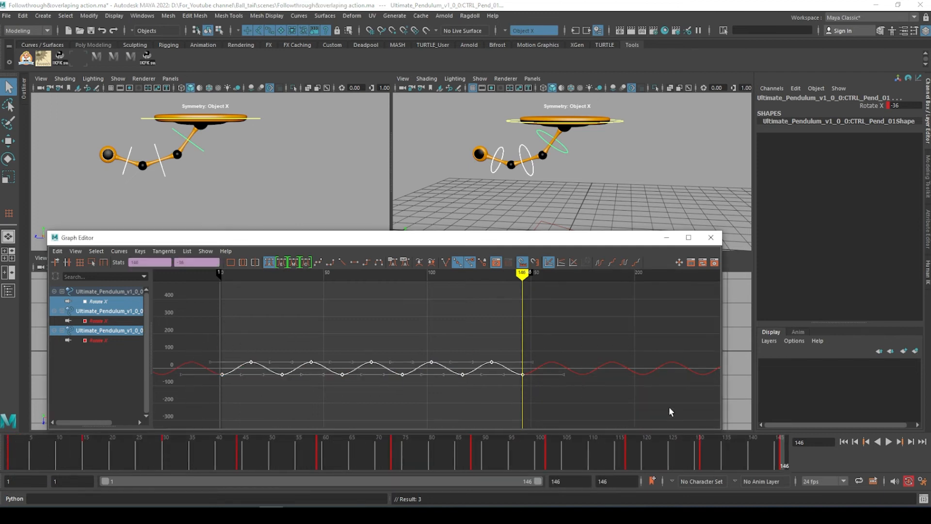
key(f)
alt+right_drag(604, 390, 582, 369)
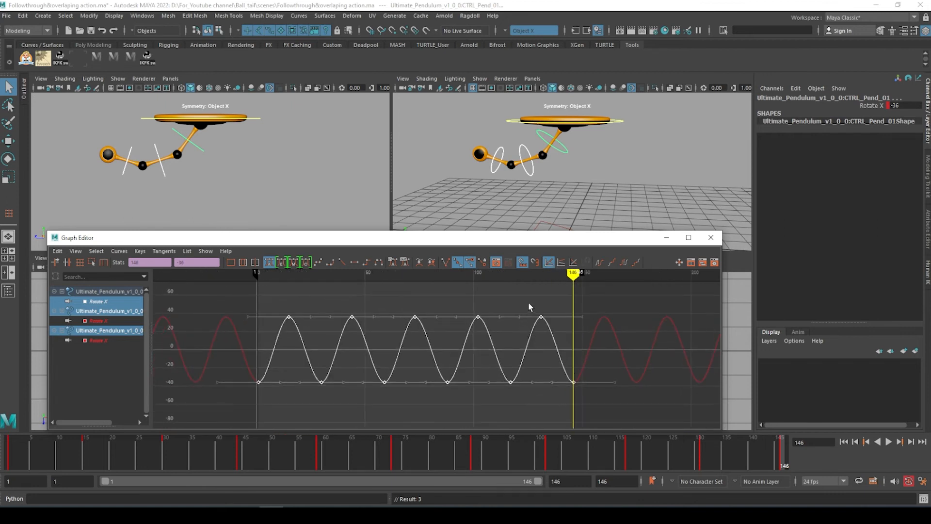
click(541, 316)
click(573, 382)
middle_drag(598, 395, 604, 365)
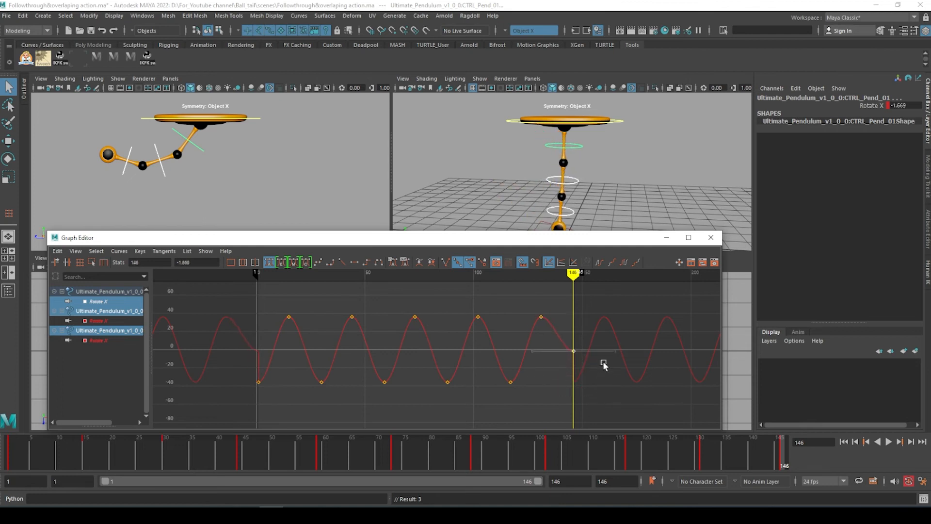
- Start damping the swing by pulling the Rotate X keys from frame 131 back to frame 88 toward zero
click(541, 316)
middle_drag(557, 343, 503, 365)
click(511, 382)
click(478, 316)
click(447, 381)
middle_drag(463, 388, 464, 373)
- Reduce the Rotate X keys at frames 73 and 59, and refine the keys from frame 102 to 131 into a gradual decay
click(414, 317)
middle_drag(416, 312, 436, 359)
click(385, 382)
middle_drag(400, 383, 401, 374)
click(478, 336)
middle_drag(491, 354, 559, 367)
click(510, 362)
click(540, 340)
- Set the Rotate X key at frame 146 to 0 on all three pendulum controls
click(573, 350)
key(f)
click(197, 262)
text(0)
key(Return)
scroll(551, 365, down, 5)
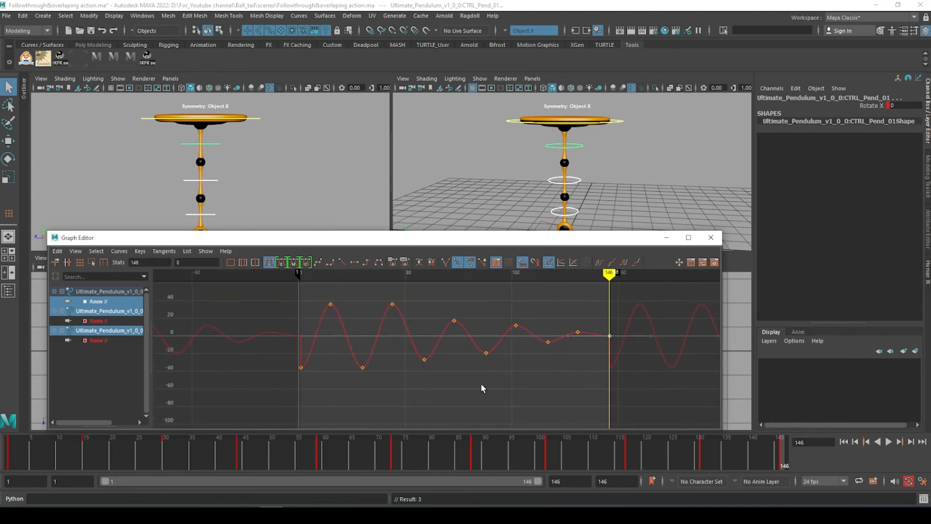
- Smooth the decay by moving the Rotate X keys at frames 88, 102, 117 and 131 closer to zero, with frame 117 at -4.808
click(665, 387)
alt+middle_drag(665, 387, 543, 372)
key(f)
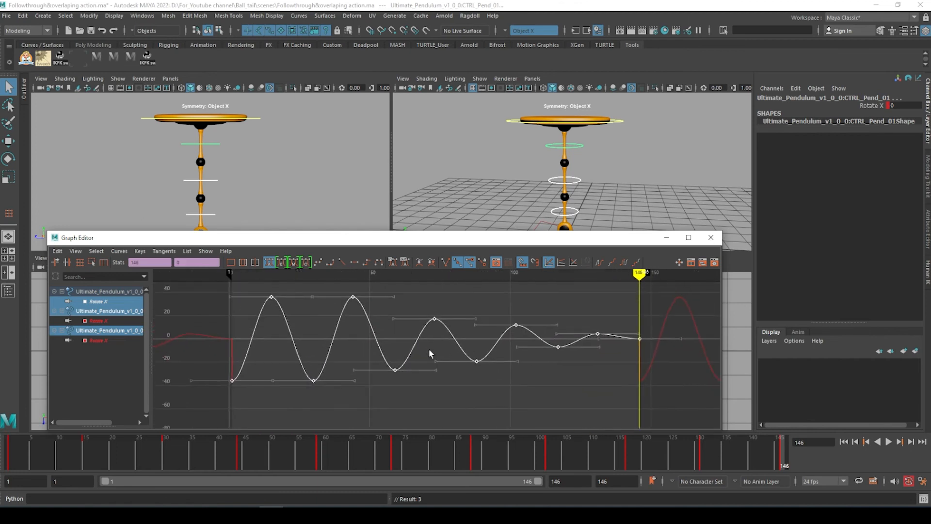
click(477, 355)
click(516, 325)
middle_drag(517, 326, 517, 333)
drag(581, 315, 624, 347)
key(f)
middle_drag(576, 339, 576, 343)
drag(417, 386, 482, 372)
middle_drag(482, 372, 485, 364)
key(a)
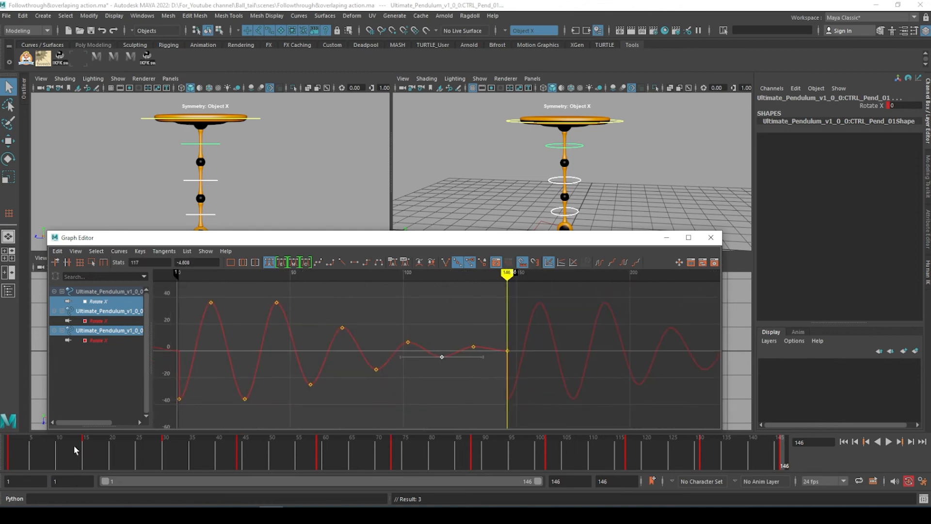
- Play the damped pendulum swing from frame 1 and stop on frame 146 to review the settling motion
click(9, 449)
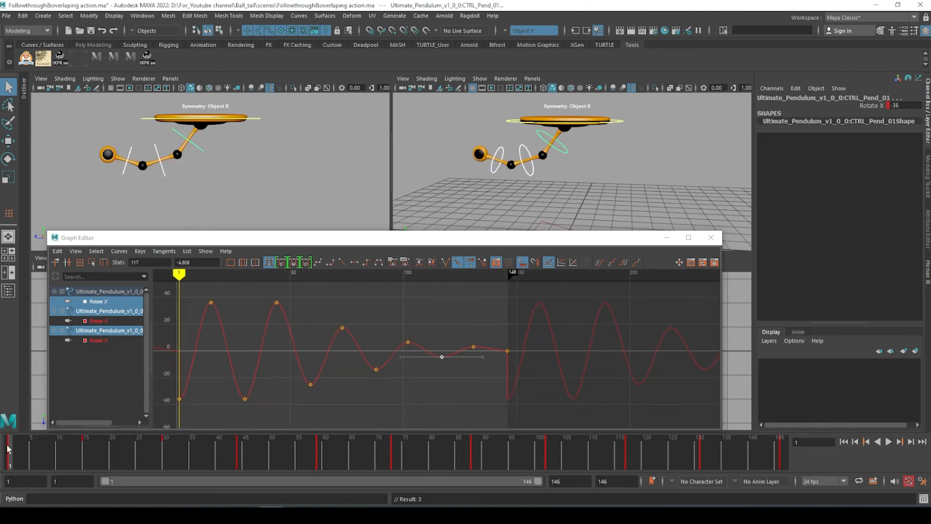
click(890, 441)
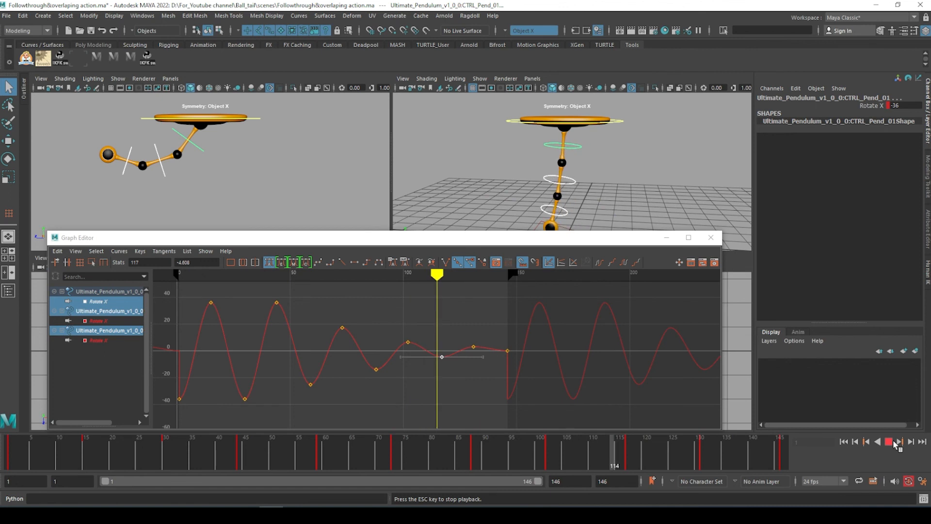
click(777, 438)
click(787, 444)
alt+middle_drag(494, 369, 519, 364)
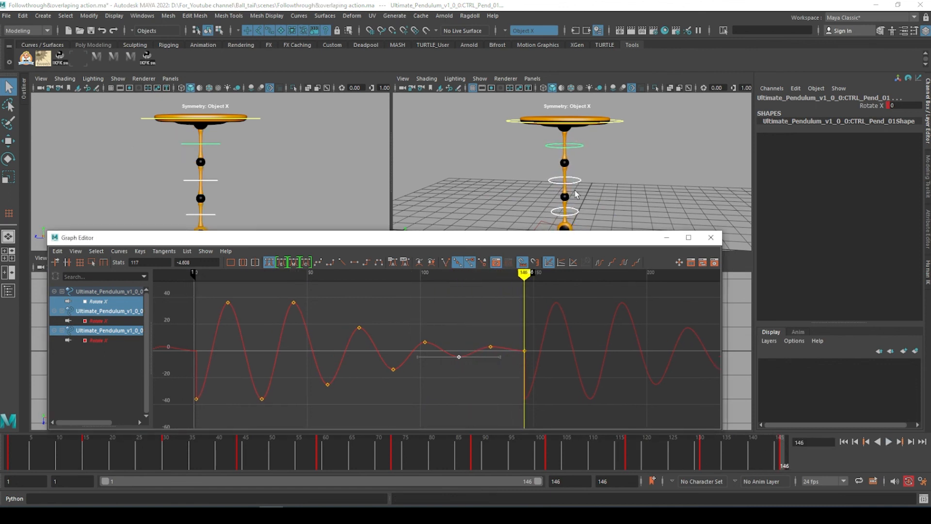
- Select all three pendulum controls and remove the cycling before and after their Rotate X keys, with pre-infinity set to Linear
drag(580, 184, 578, 215)
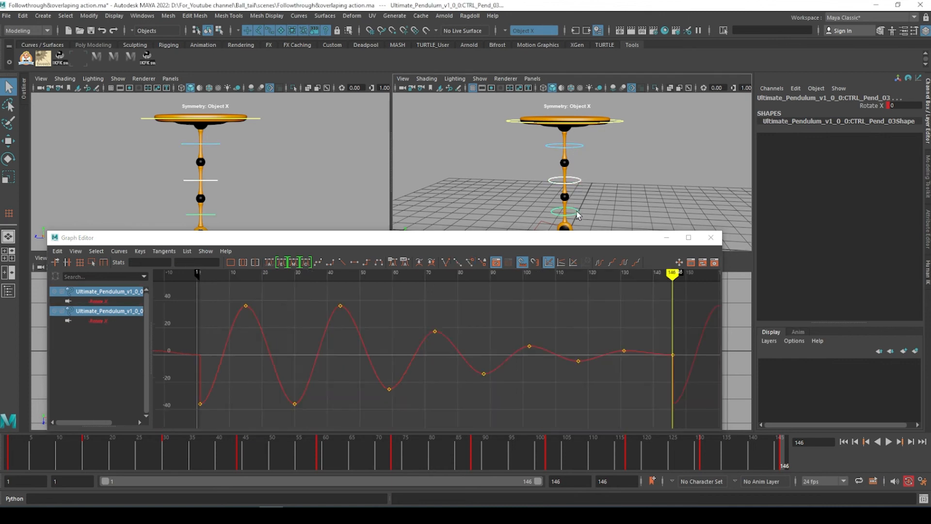
shift+click(573, 151)
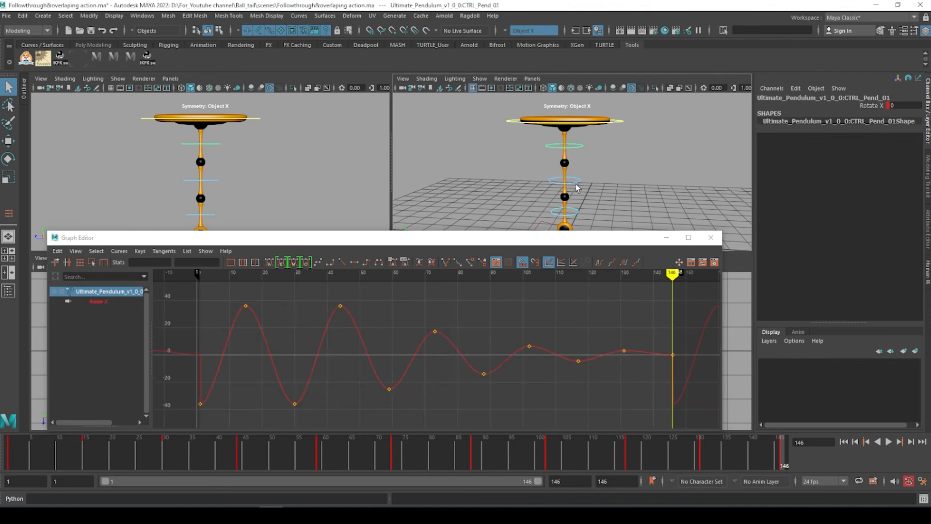
click(118, 251)
mouse_move(169, 268)
click(247, 275)
click(119, 251)
click(244, 298)
scroll(413, 345, up, 5)
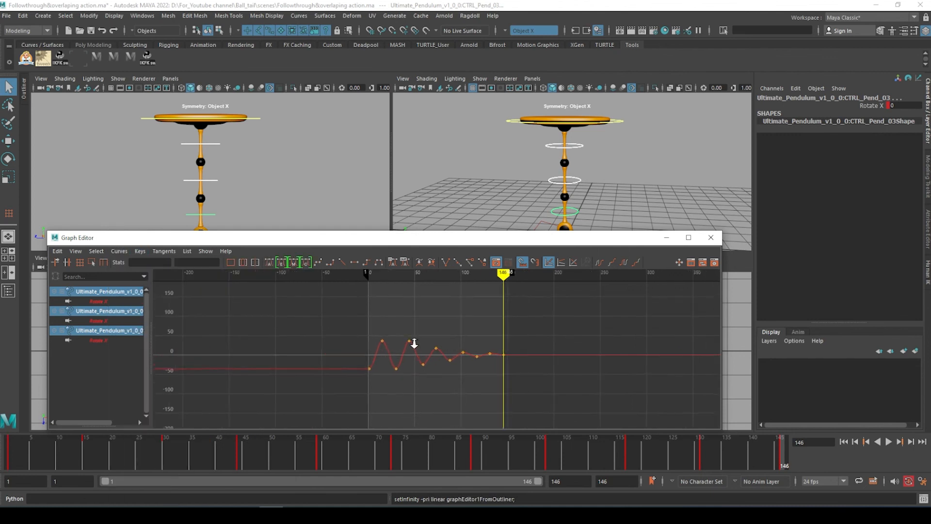
- Offset all Rotate X keys of the middle pendulum control two frames later so its curve starts at frame 3
drag(292, 309, 316, 321)
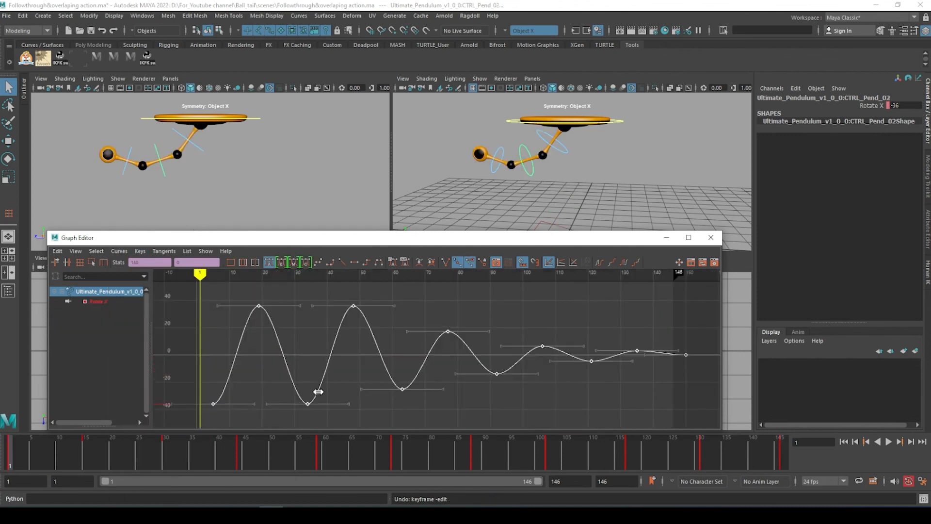
key(ctrl+z)
shift+middle_drag(324, 393, 330, 393)
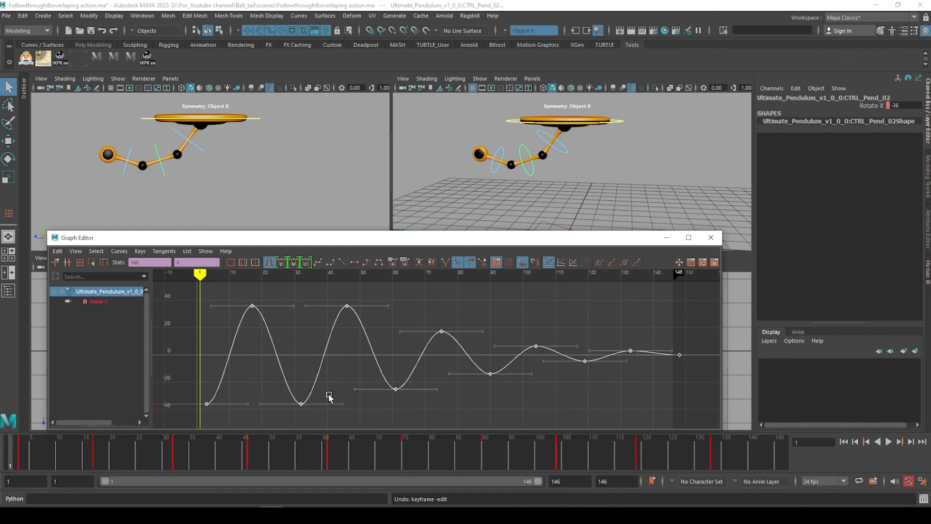
- Select the lowest pendulum control and shift all its Rotate X keys later so its curve starts at frame 4
key(.)
key(Down)
click(286, 364)
shift+middle_drag(310, 366, 328, 368)
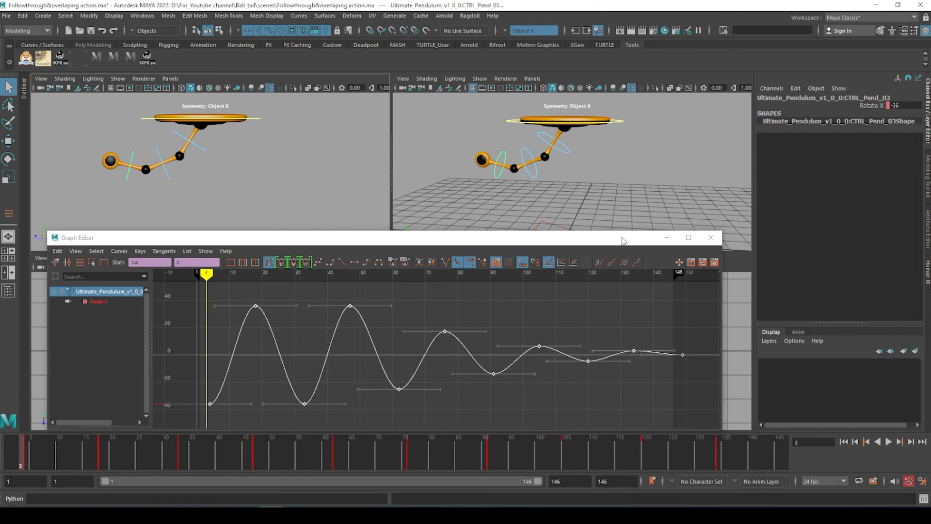
- Minimize the Graph Editor and play the offset pendulum animation in a maximized side view
click(667, 237)
click(888, 441)
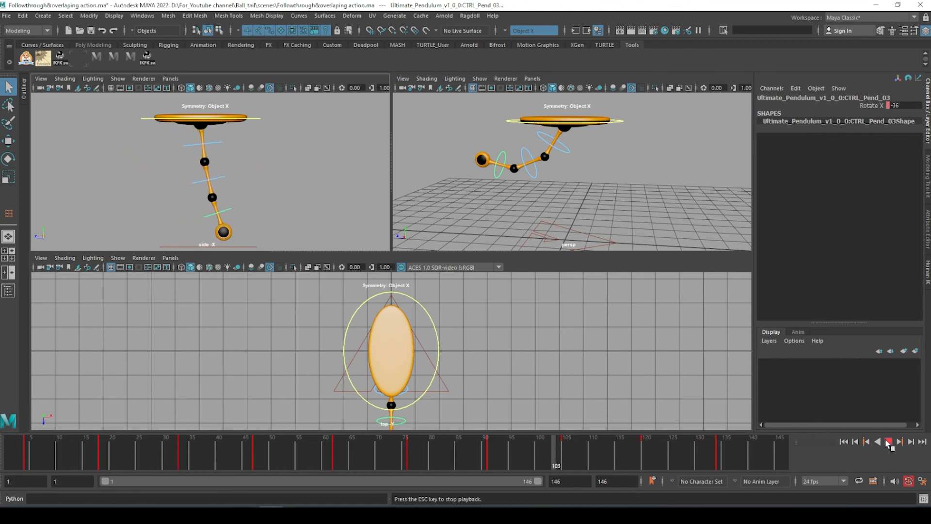
key(space)
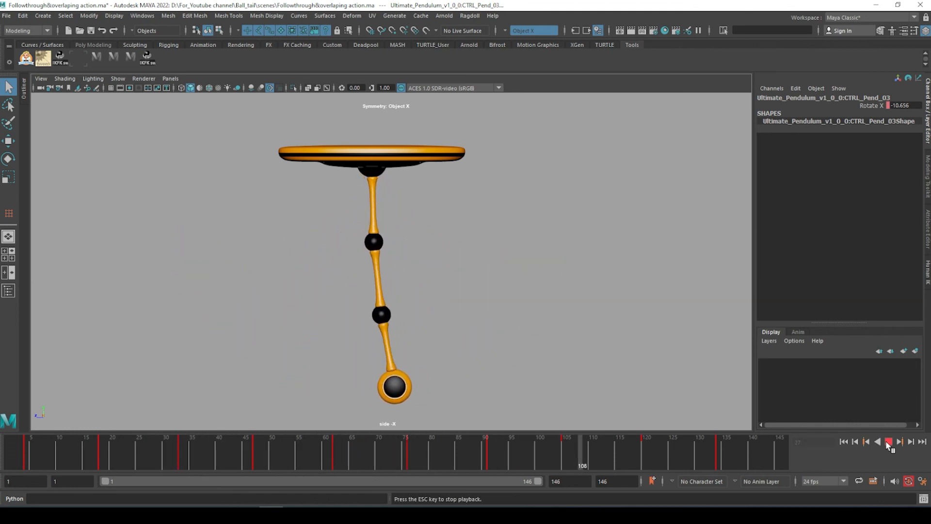
click(888, 442)
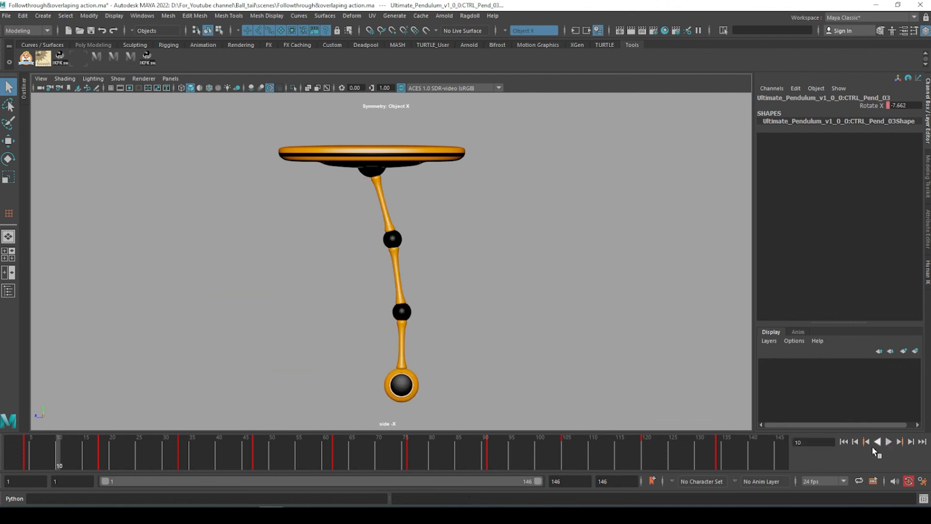
key(alt+v)
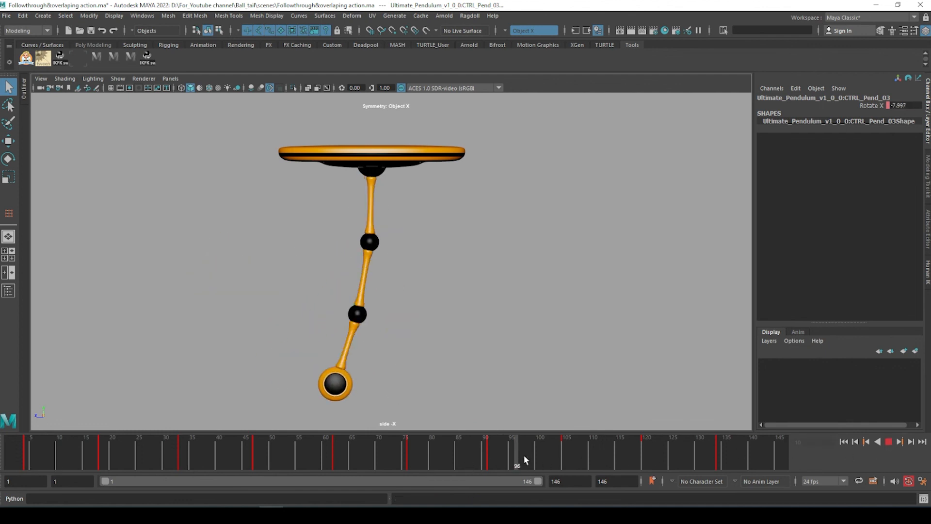